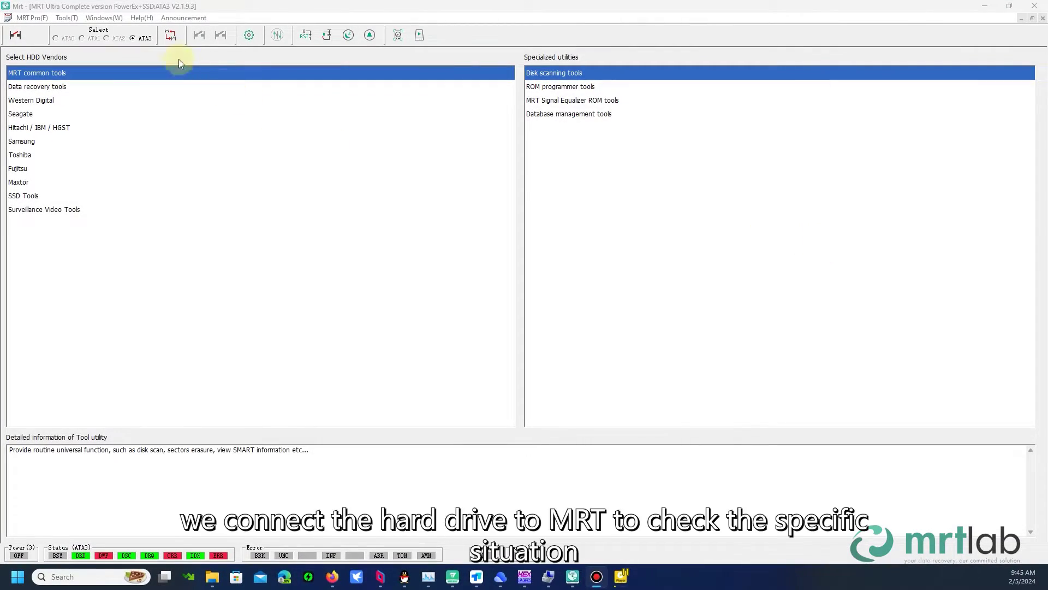
- Check the MRT Ultra software version in the Help menu
click(143, 19)
click(166, 38)
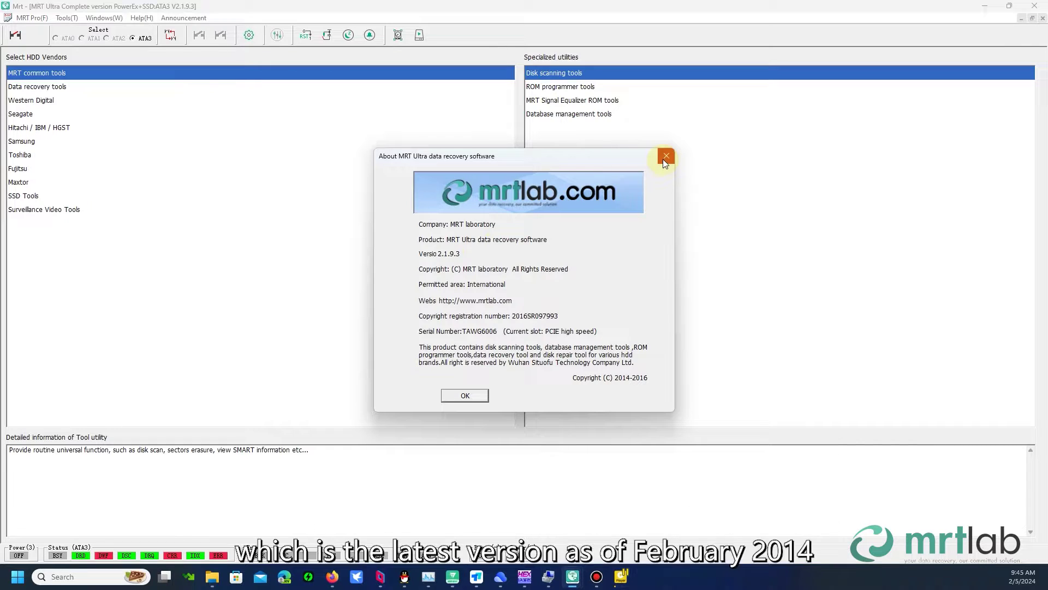
click(665, 158)
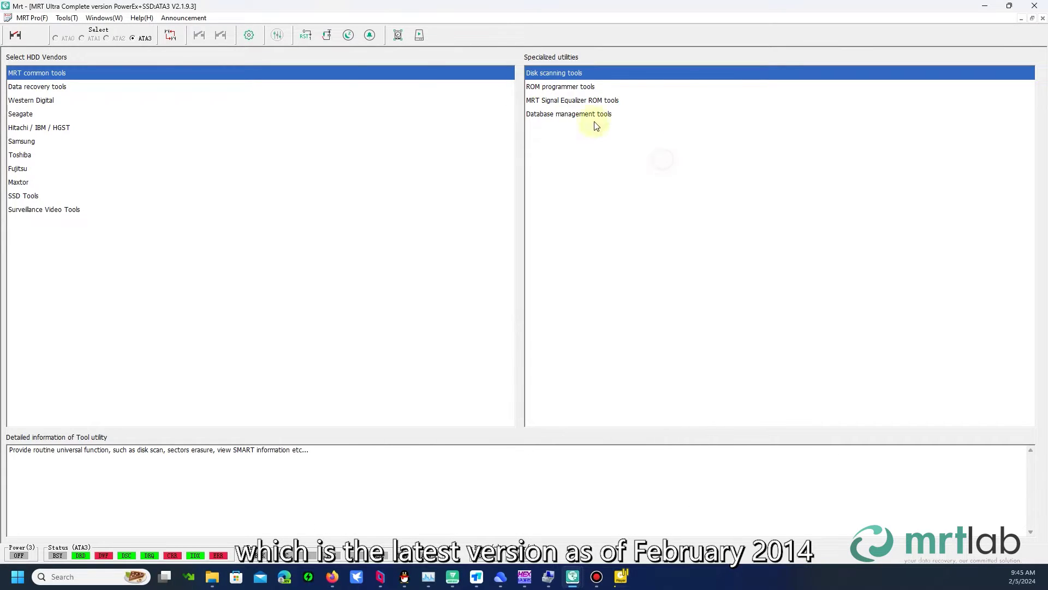
- Power on the WD20EZAZ drive and view its boot code in sector 0 with the User Sector Viewer
click(15, 38)
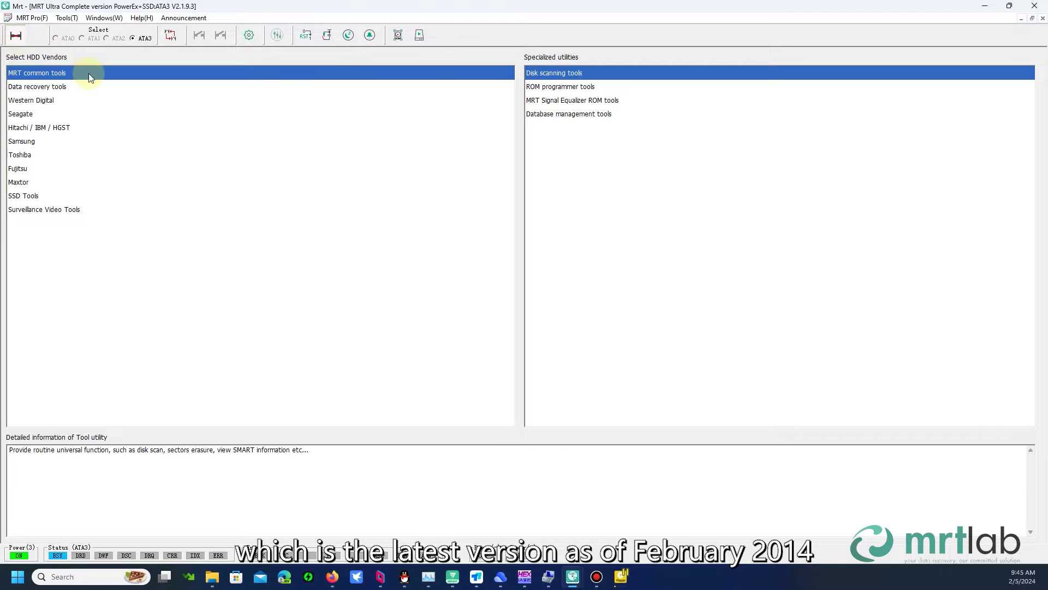
click(419, 35)
click(97, 17)
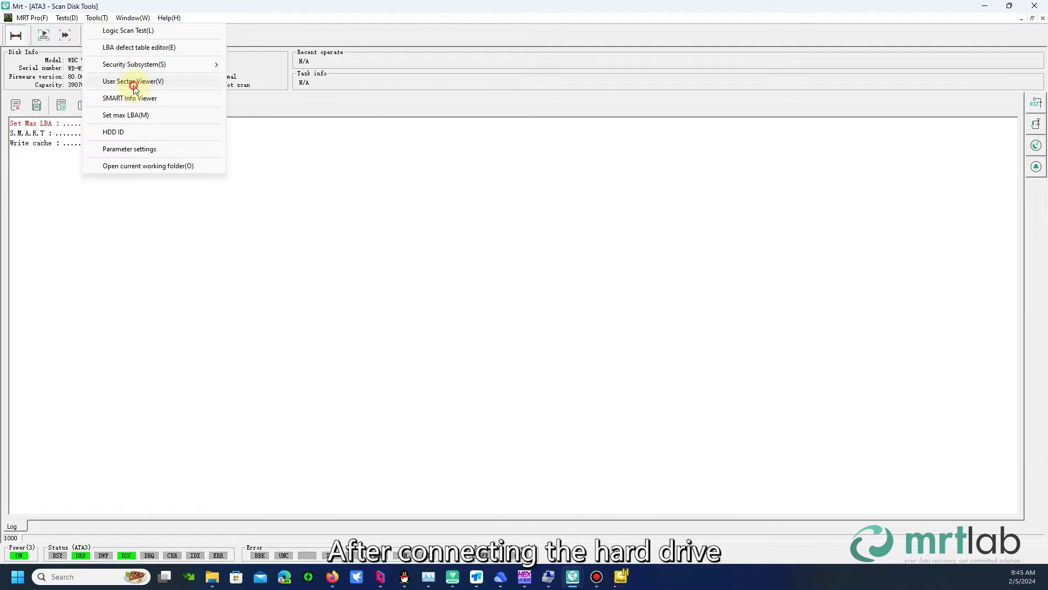
click(134, 82)
click(551, 317)
drag(191, 275, 91, 216)
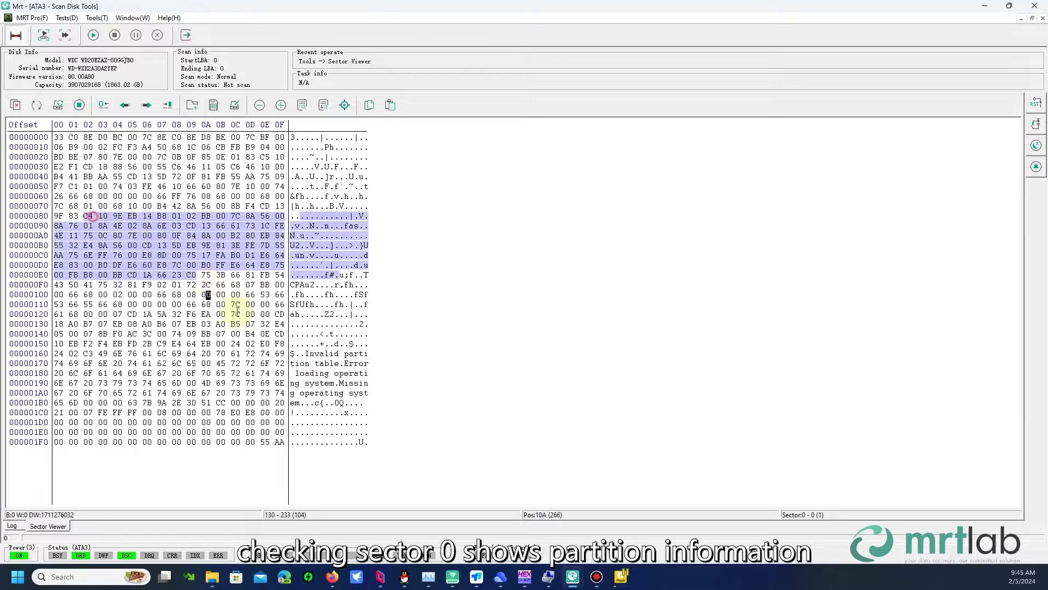
click(307, 353)
- View sector 60000000 and confirm it is zero-filled
click(59, 105)
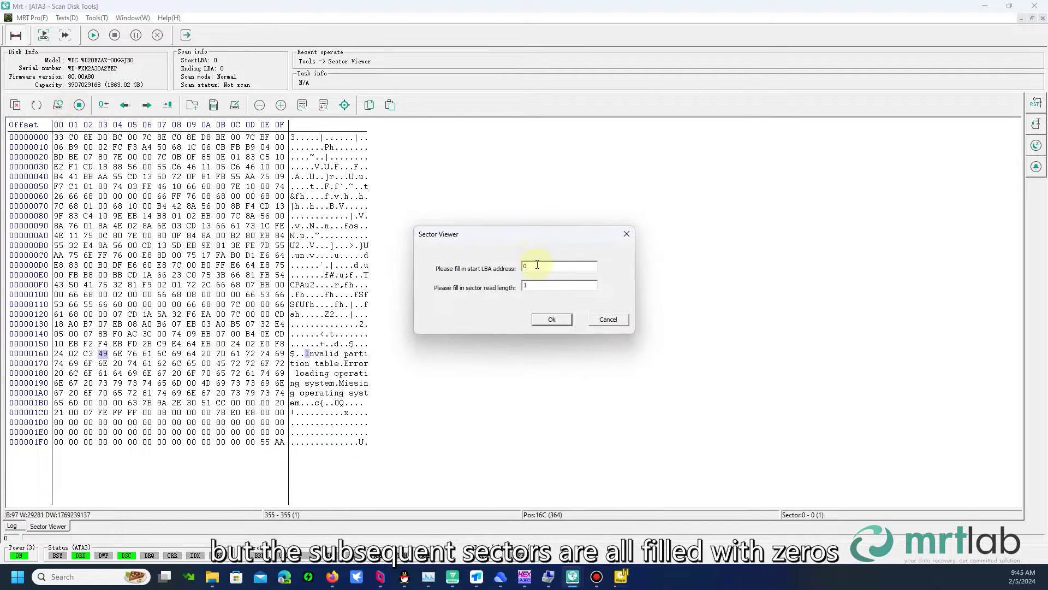
click(546, 320)
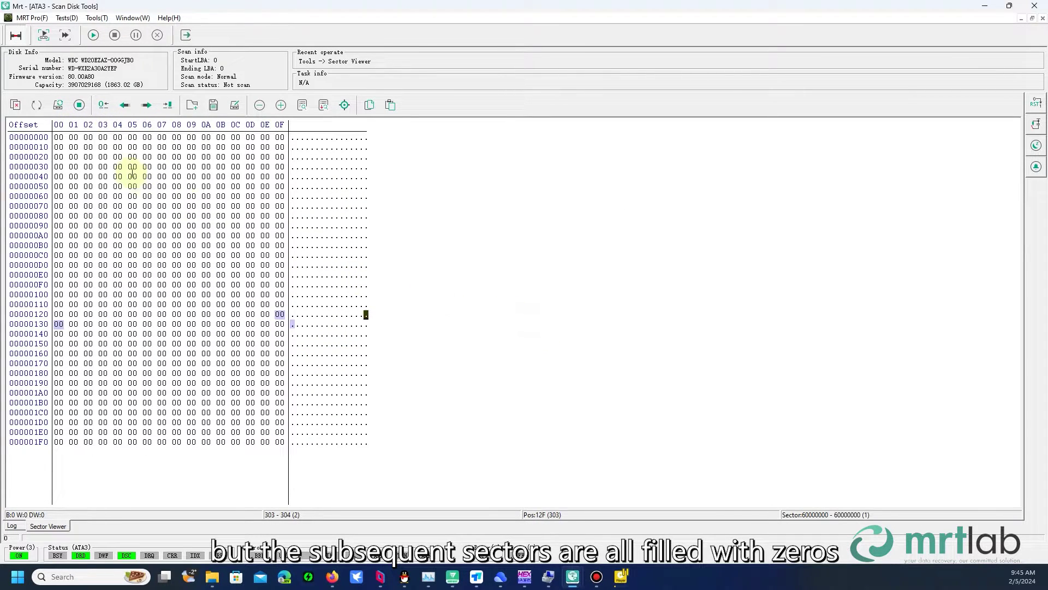
drag(59, 137, 353, 439)
click(366, 412)
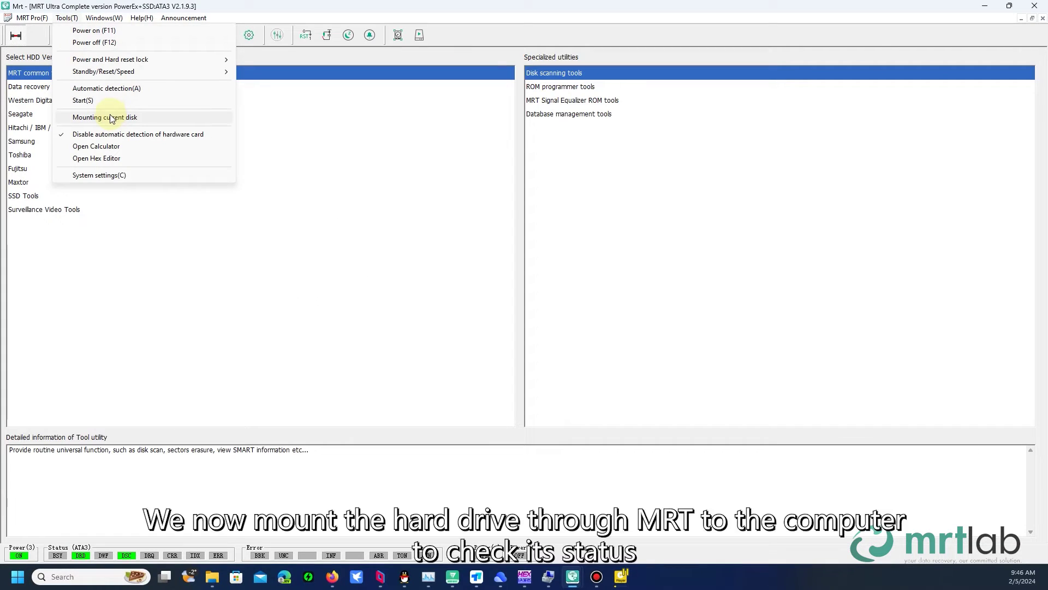
- Mount the drive to Windows with 'Write actually into' so the empty H: volume opens
click(110, 115)
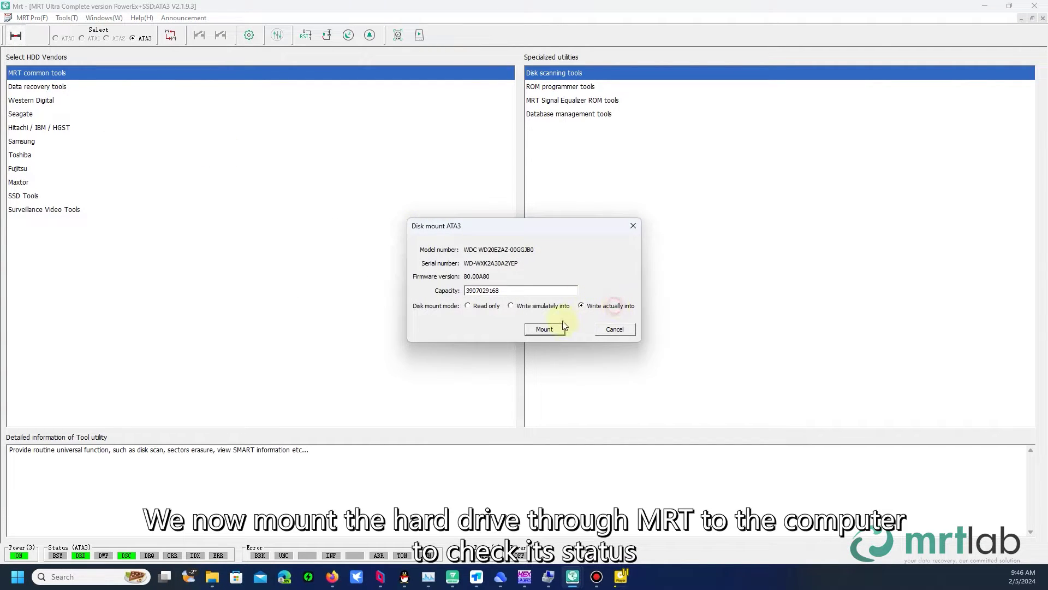
click(552, 327)
click(553, 309)
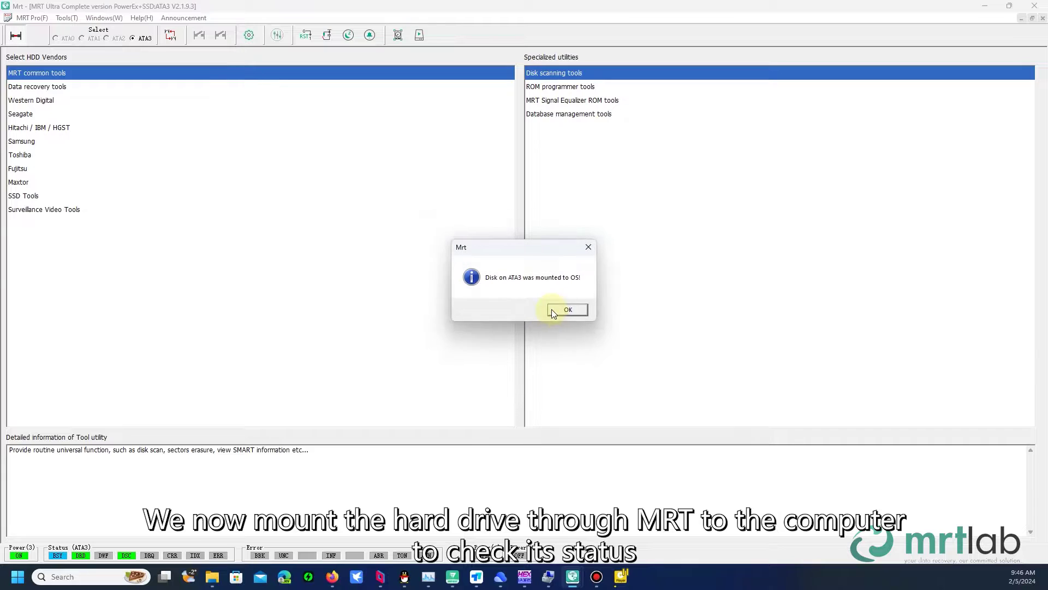
click(551, 309)
drag(718, 80, 707, 81)
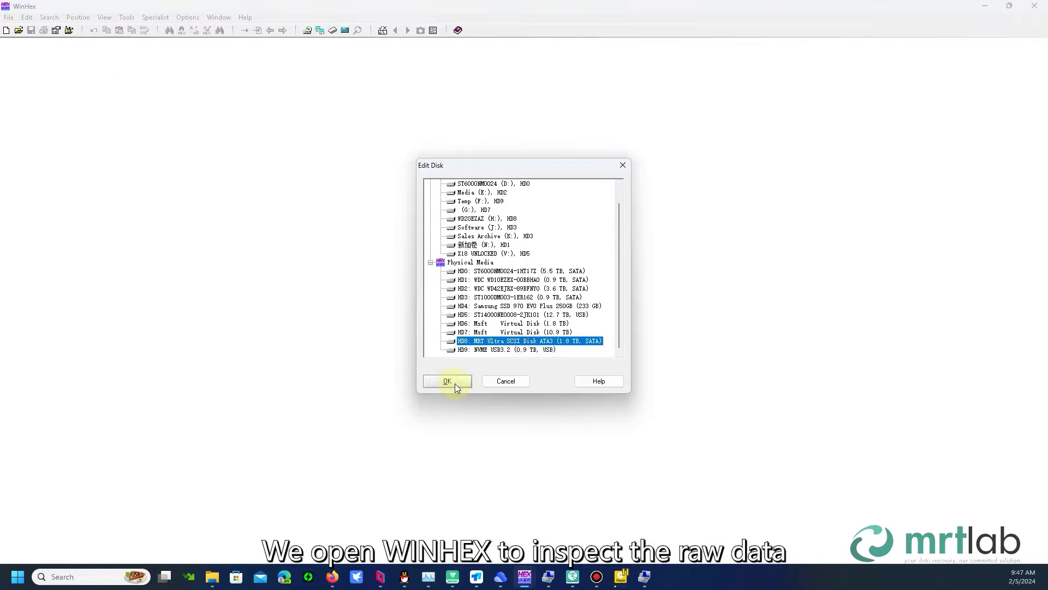
- Open HD8 MRT Ultra SCSI Disk ATA3 in WinHex, browse its zero-filled sectors, then unmount it
click(448, 377)
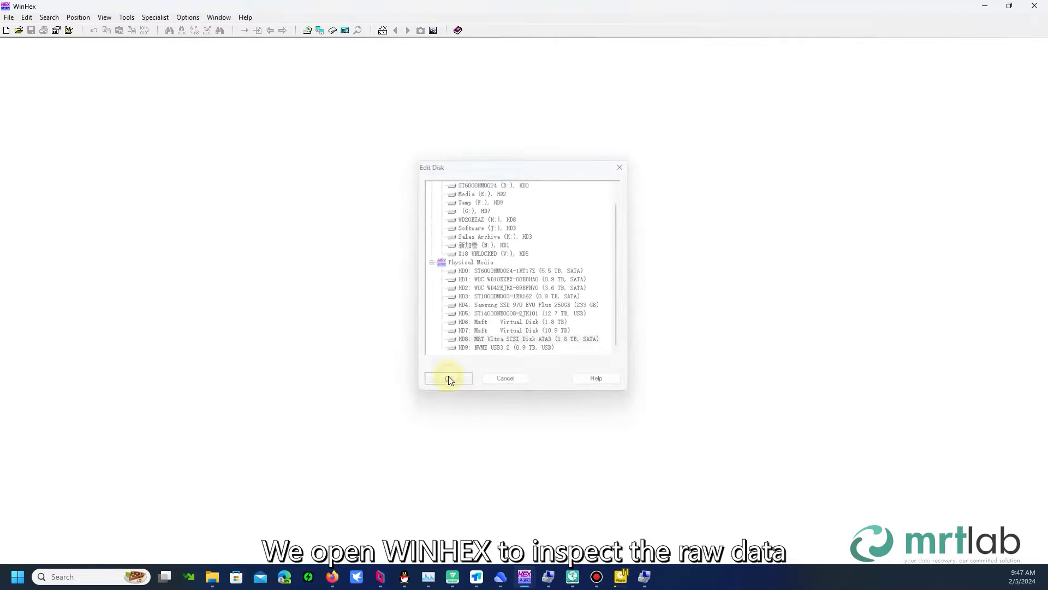
scroll(230, 228, down, 6)
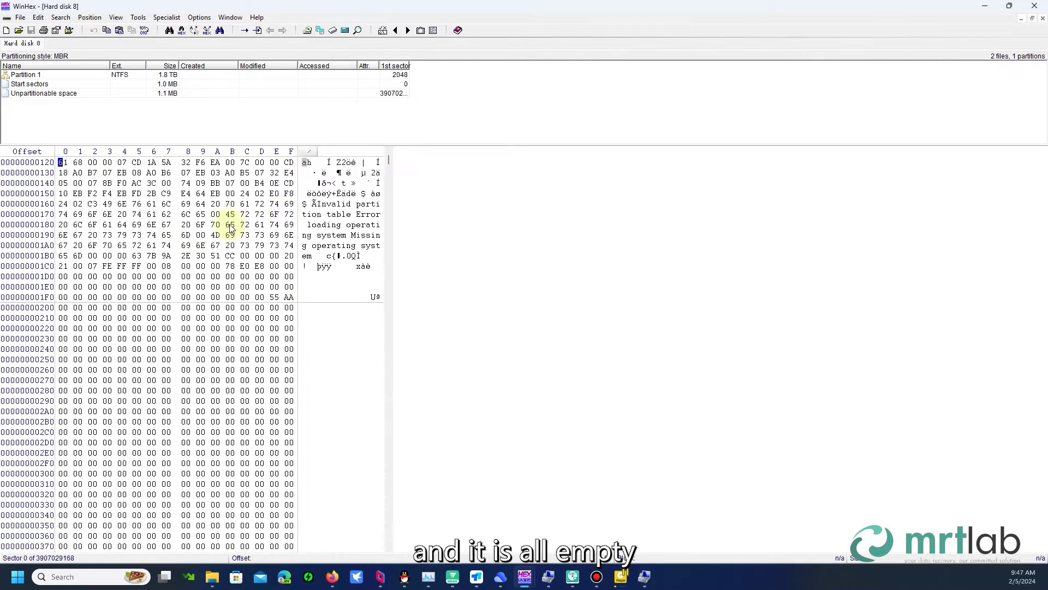
mouse_move(389, 161)
mouse_down()
mouse_move(381, 398)
mouse_move(413, 536)
mouse_move(386, 322)
mouse_move(387, 160)
mouse_up()
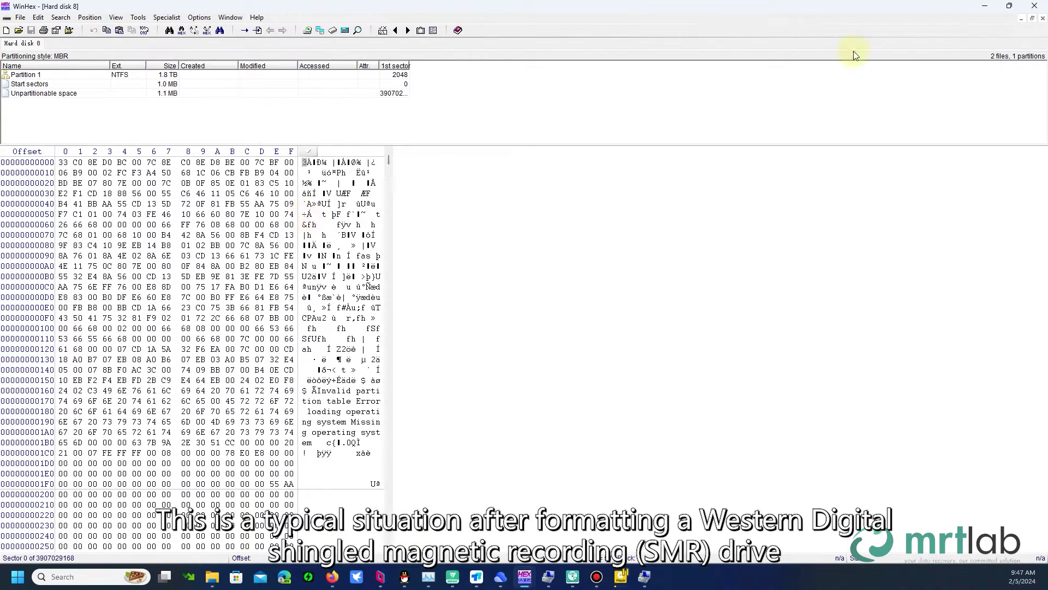
click(66, 17)
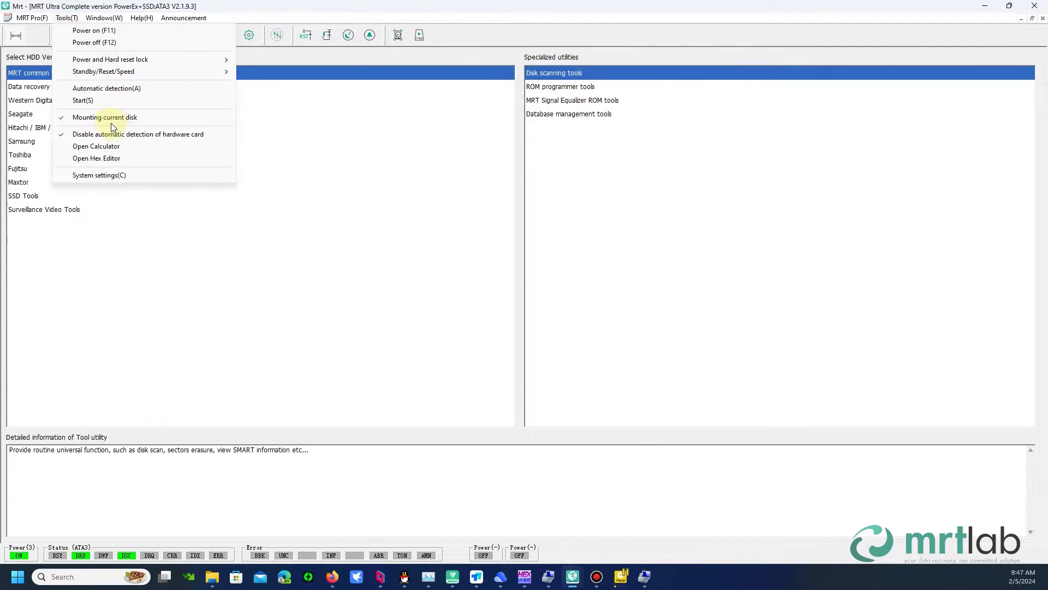
- Launch WDC Marvell and auto-detect the drive as Carmel family with ROM version 02.APV
click(110, 116)
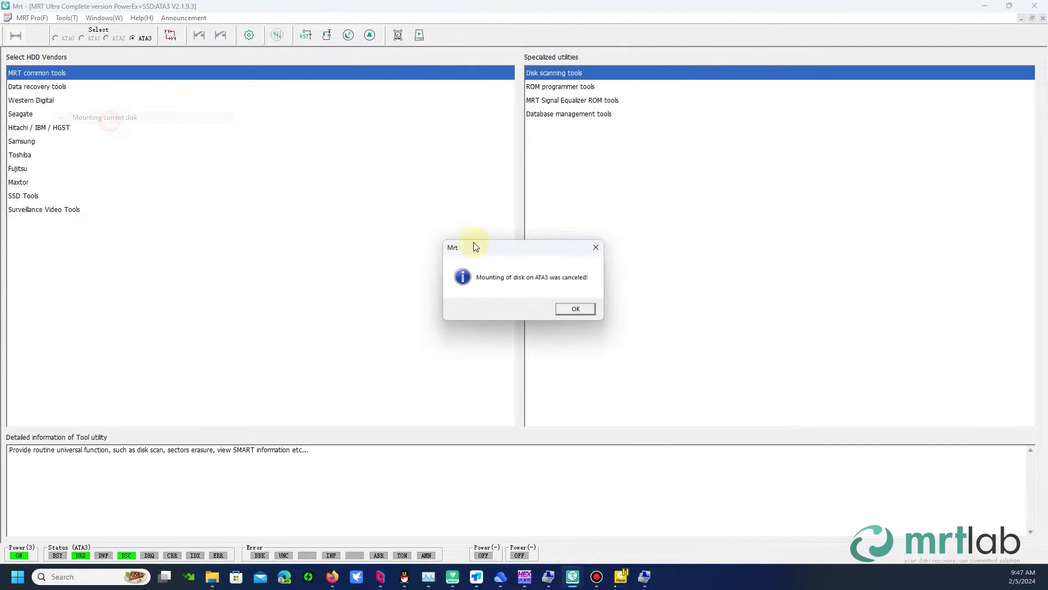
click(575, 310)
click(76, 102)
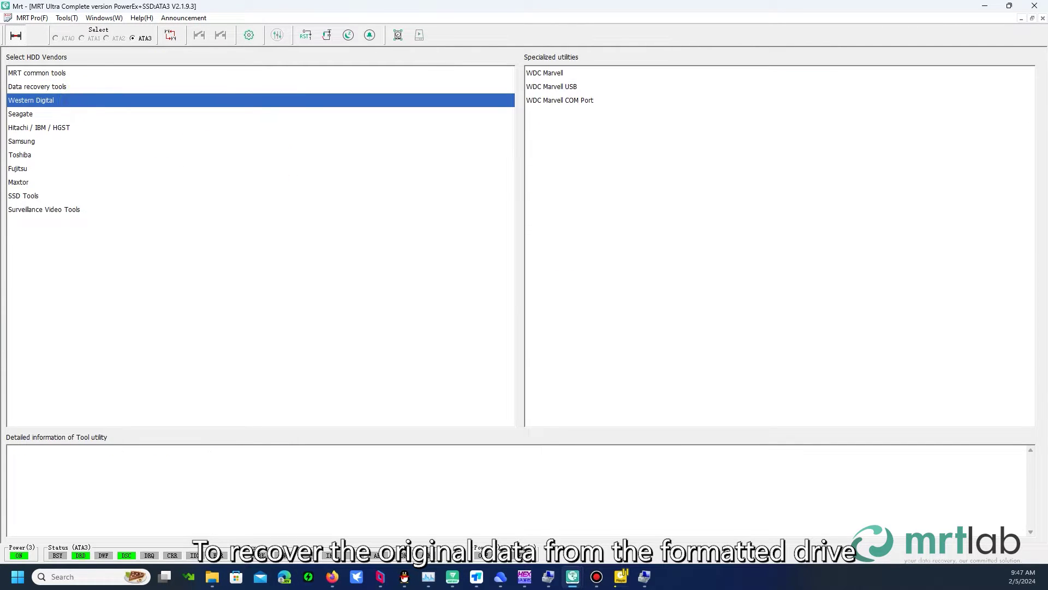
key(Tab)
key(Return)
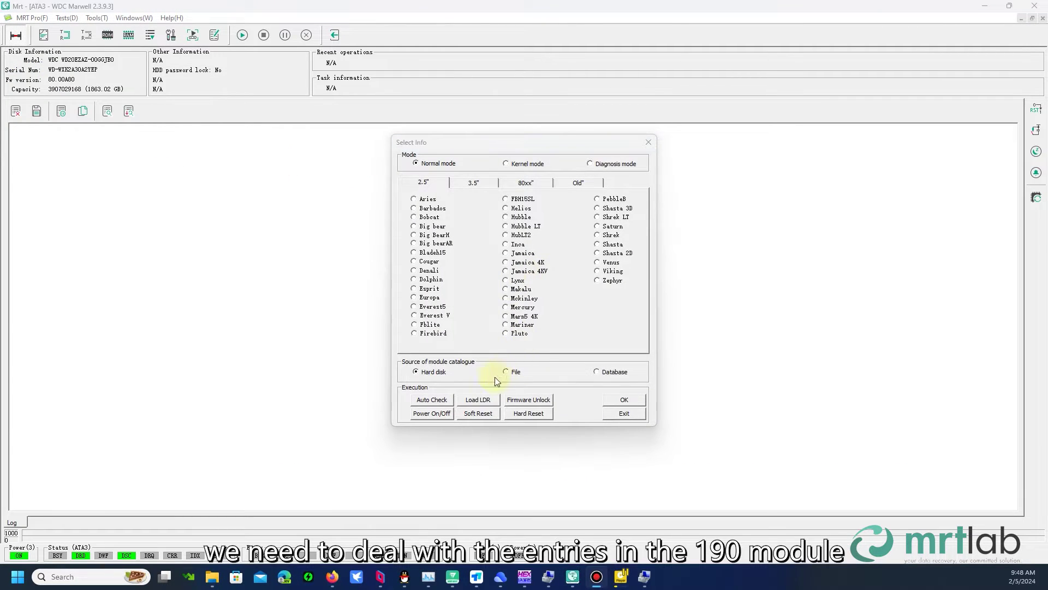
click(437, 400)
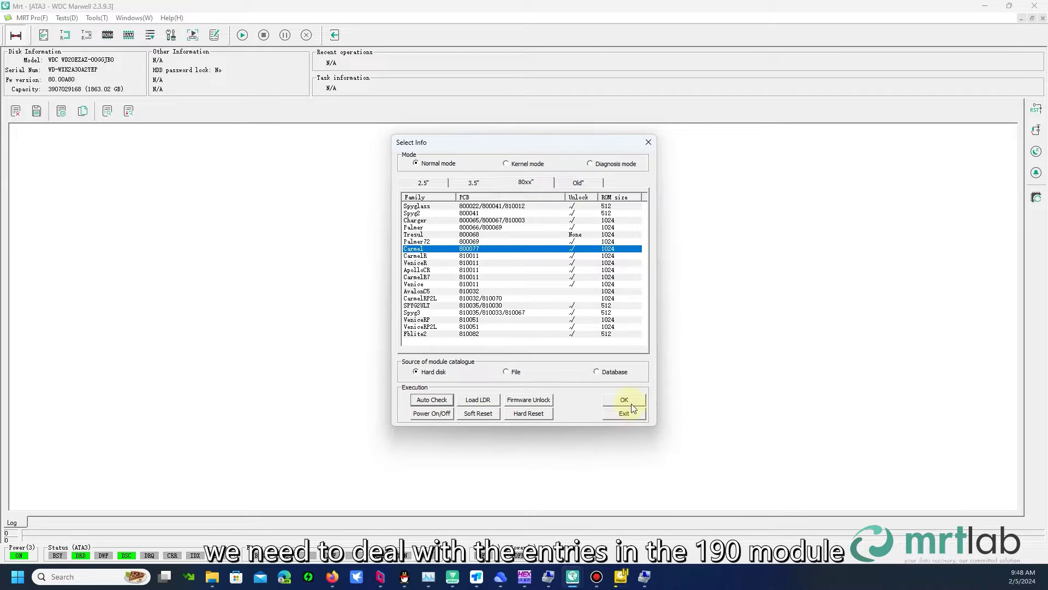
click(628, 402)
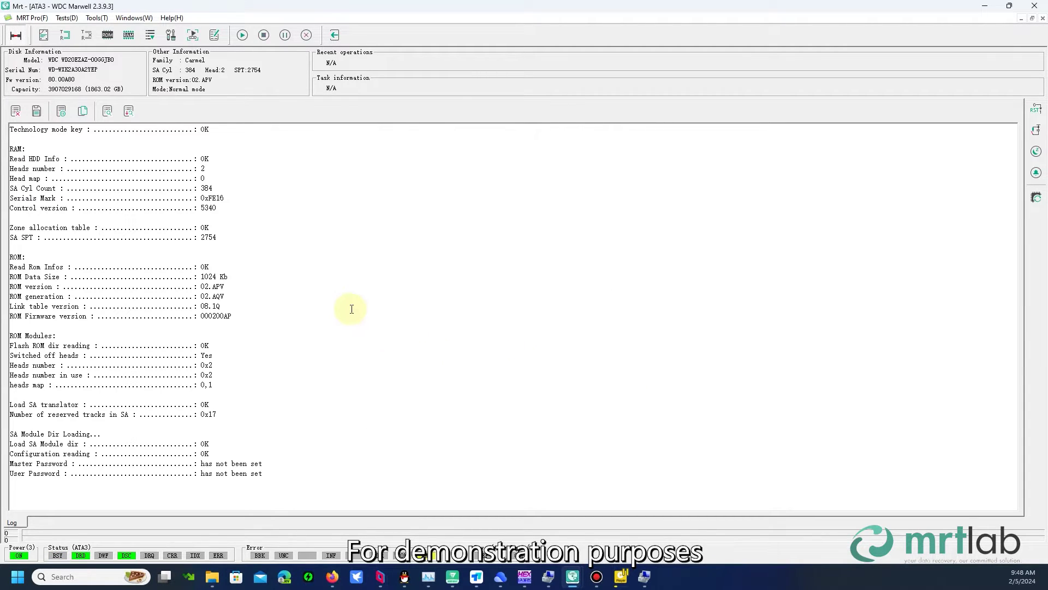
click(150, 35)
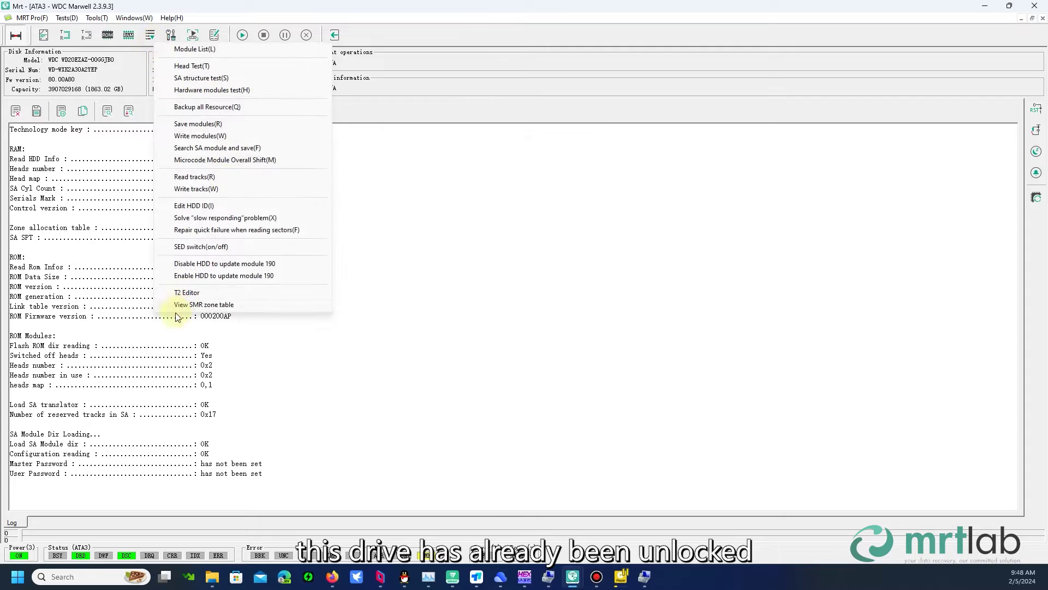
- Load the T2 table from drive memory via 'Obtain by command' and view the subblocks of nodes 0 and 1
click(200, 294)
click(400, 257)
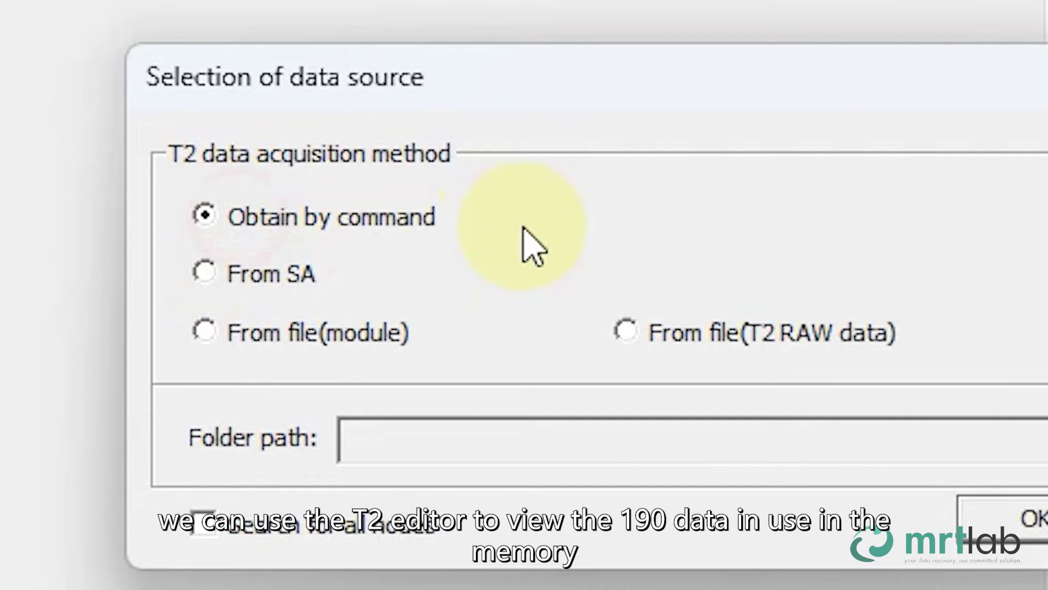
click(1032, 517)
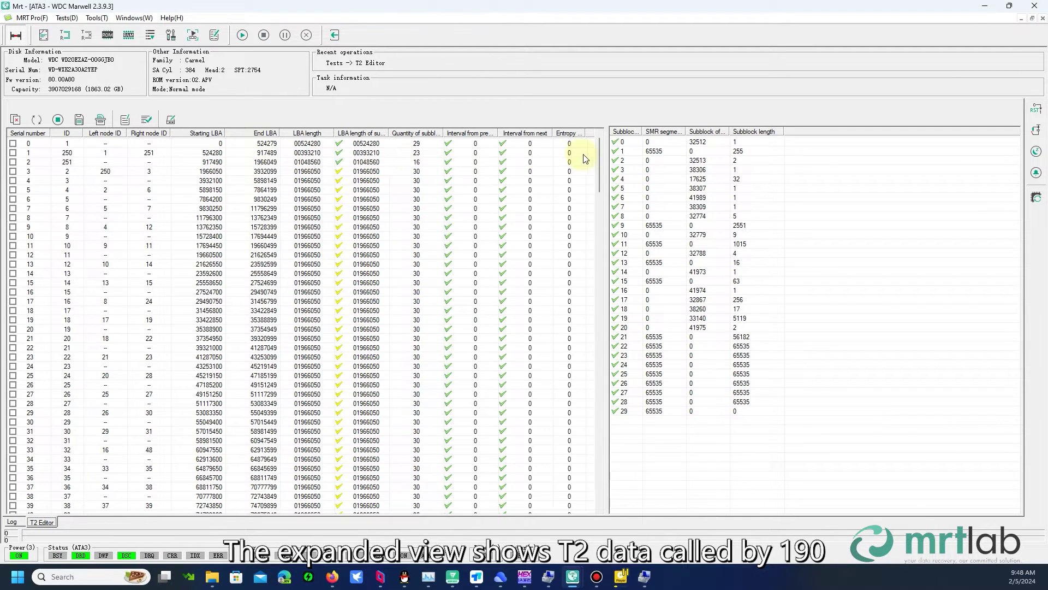
click(309, 144)
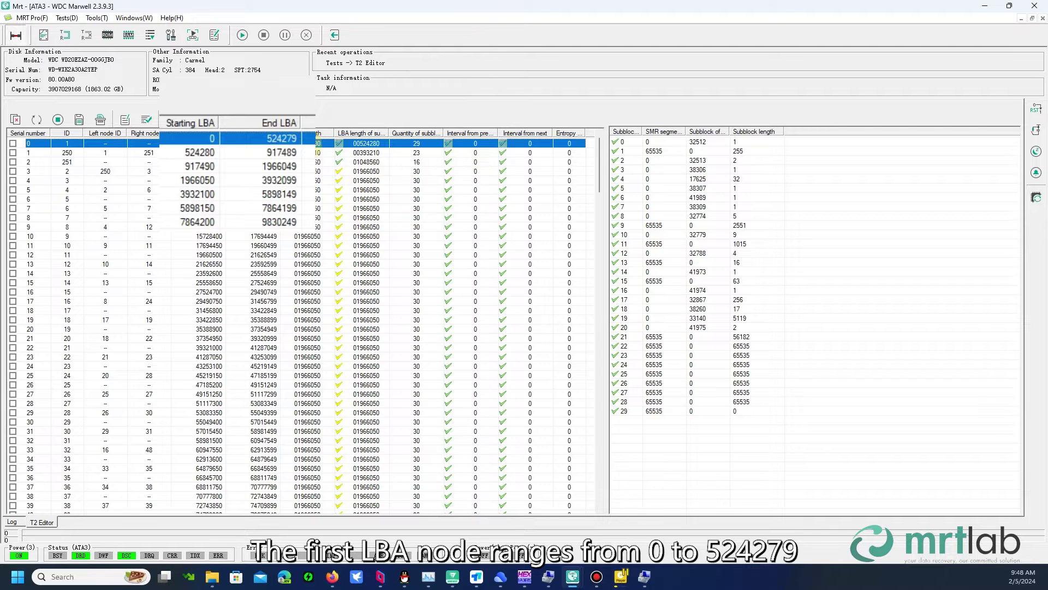
click(290, 152)
click(280, 144)
click(276, 152)
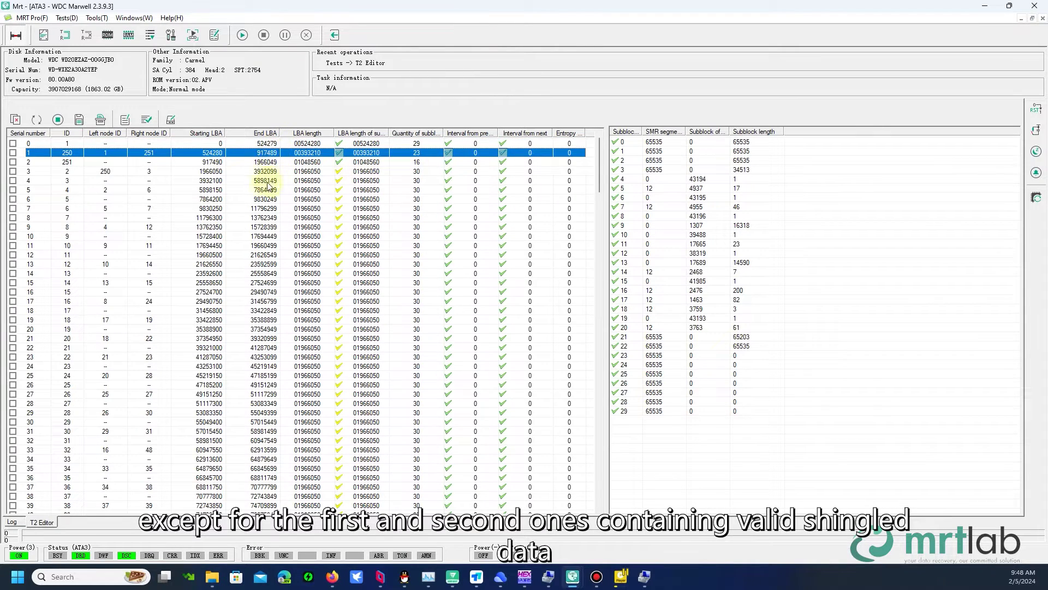
click(270, 171)
click(267, 208)
click(262, 255)
drag(262, 255, 262, 431)
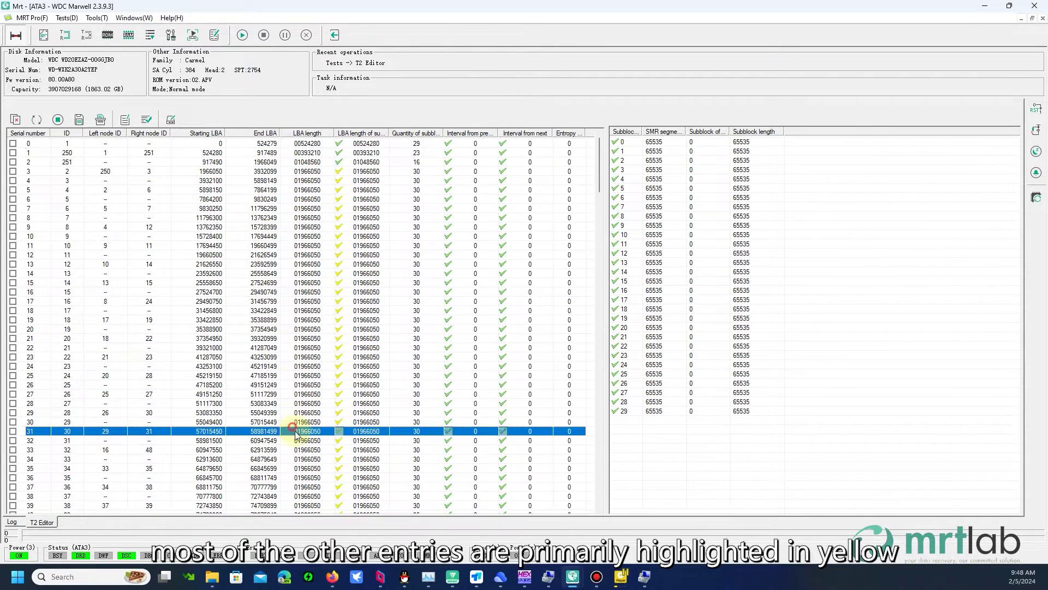
scroll(262, 430, down, 4)
drag(598, 166, 593, 137)
click(583, 302)
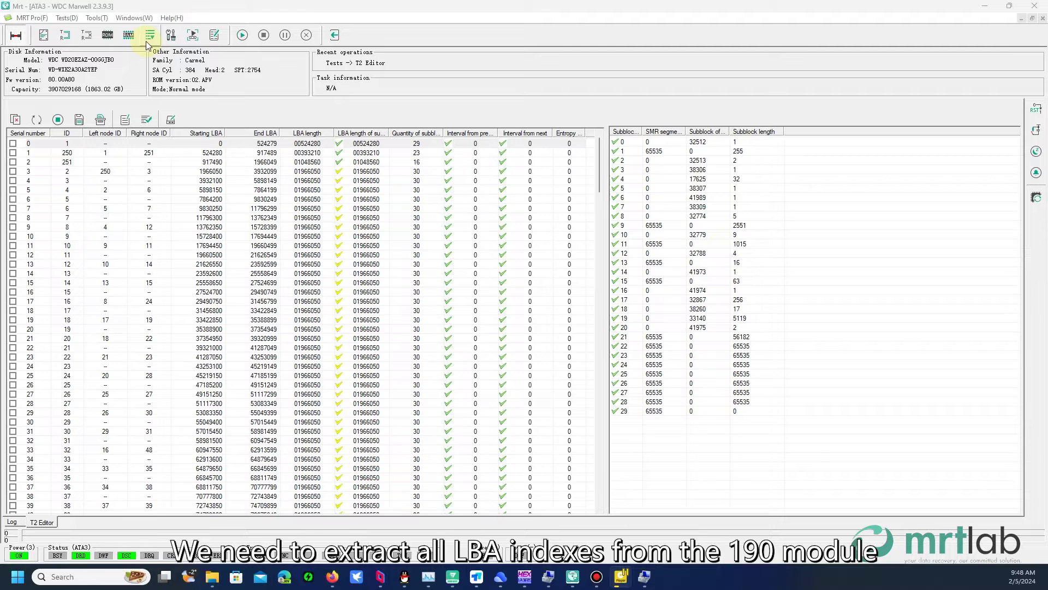
- Open module 0190 from the Module List in the hex view
click(146, 39)
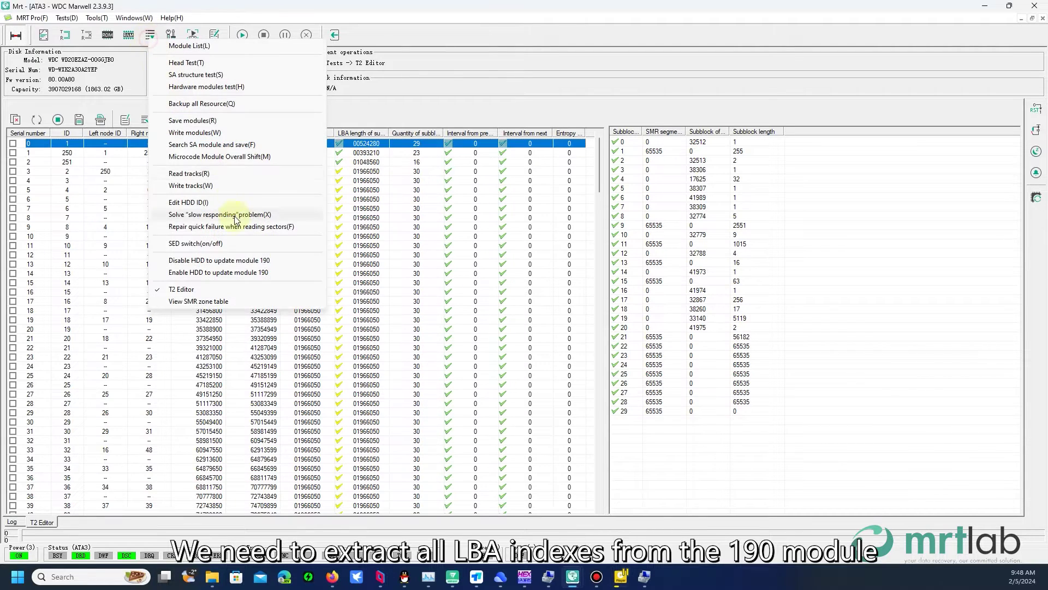
click(189, 46)
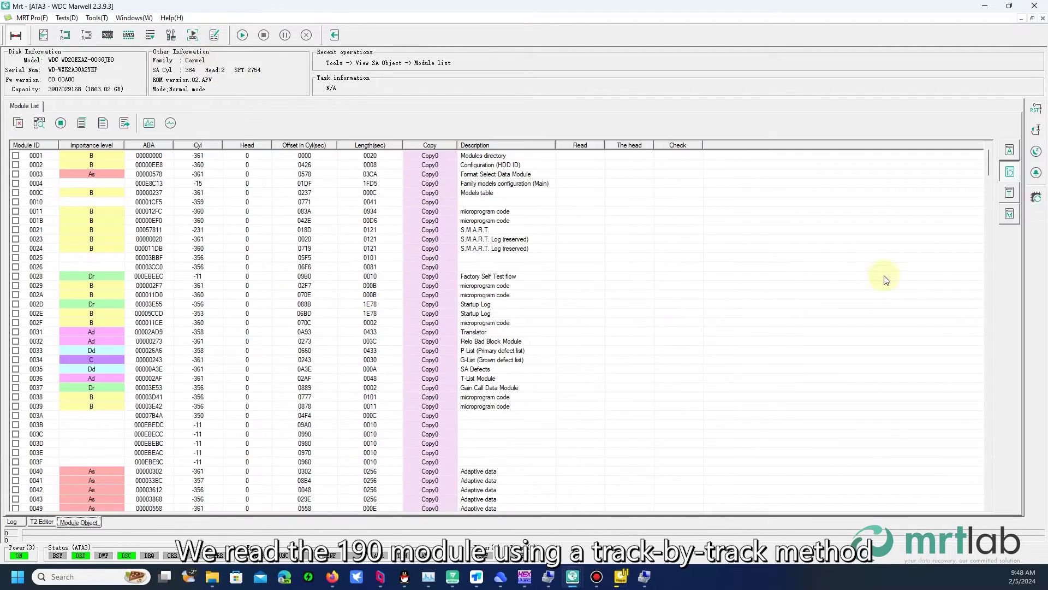
click(1010, 190)
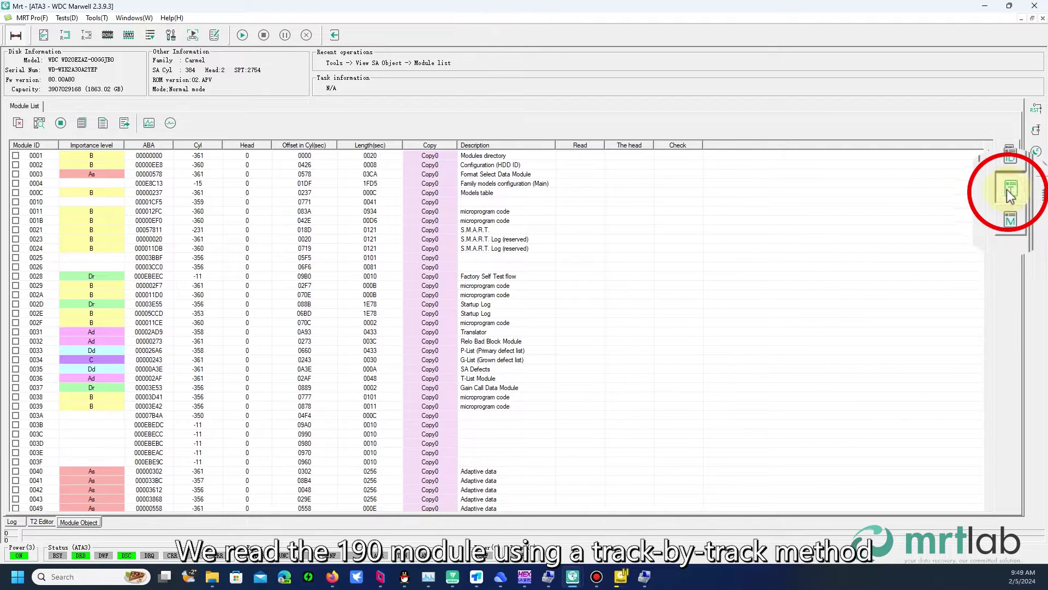
click(346, 258)
key(Page_Down)
key(Page_Down)
key(Page_Down)
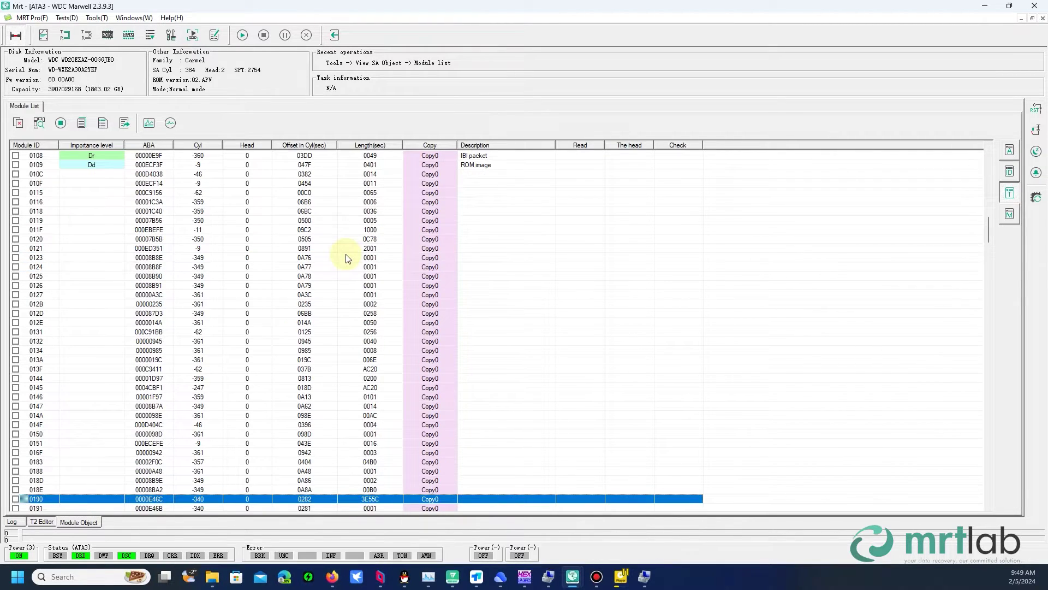
click(35, 444)
double_click(36, 443)
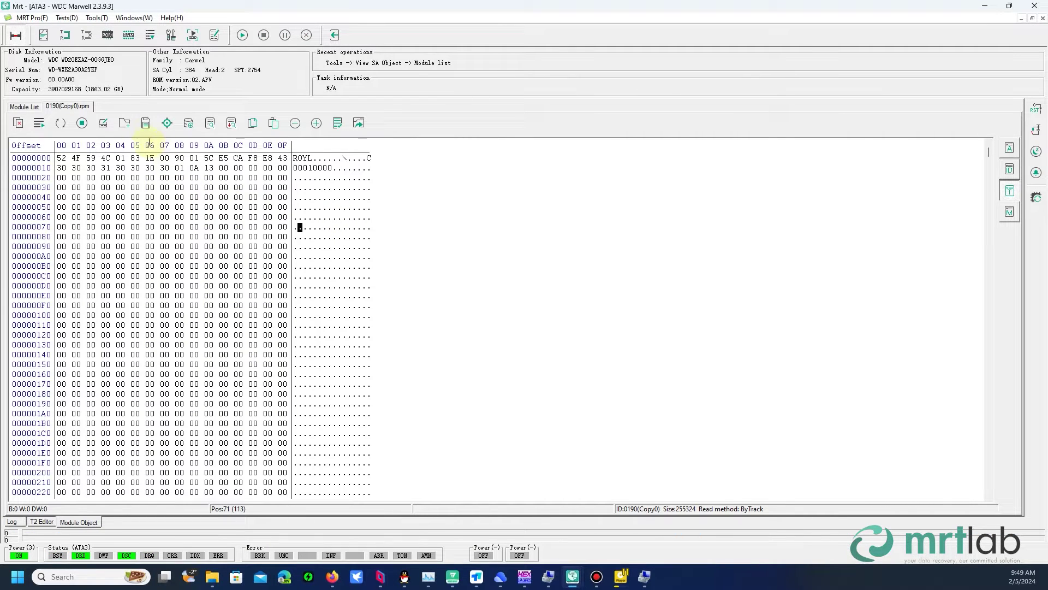
- Save module 0190 as 190.rpm in the Modules_Copy0 folder
click(145, 123)
click(565, 363)
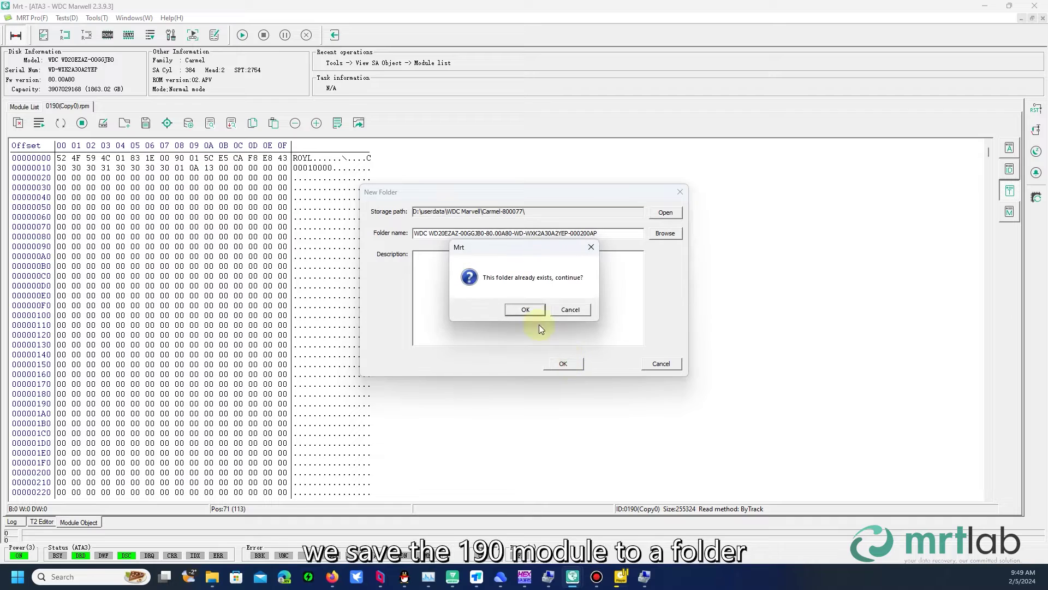
click(524, 309)
click(264, 180)
click(633, 282)
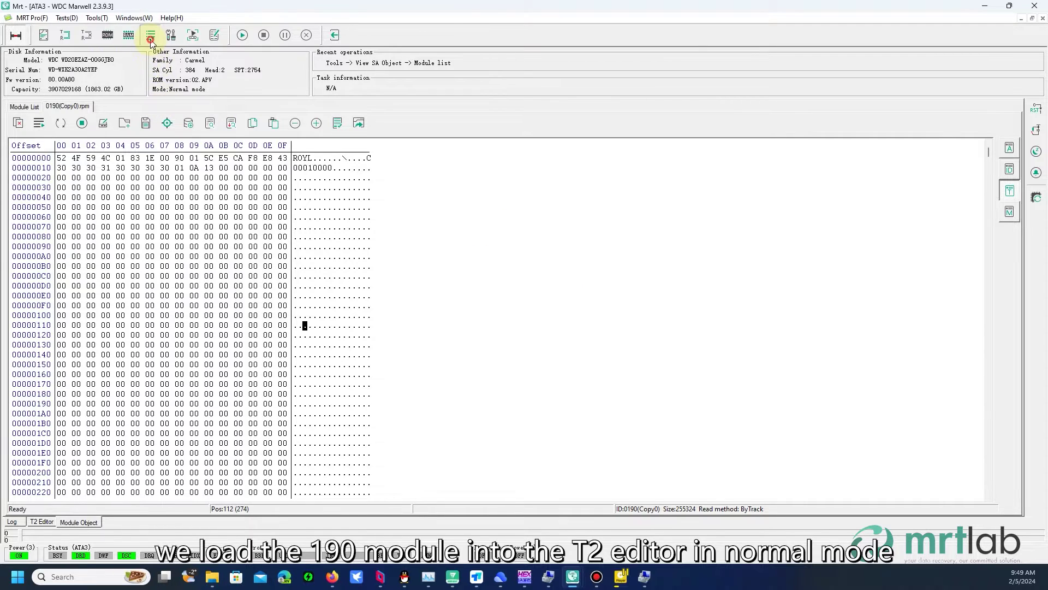
click(151, 35)
- Load the saved 190 module file into the T2 Editor as the data source
click(184, 288)
click(150, 35)
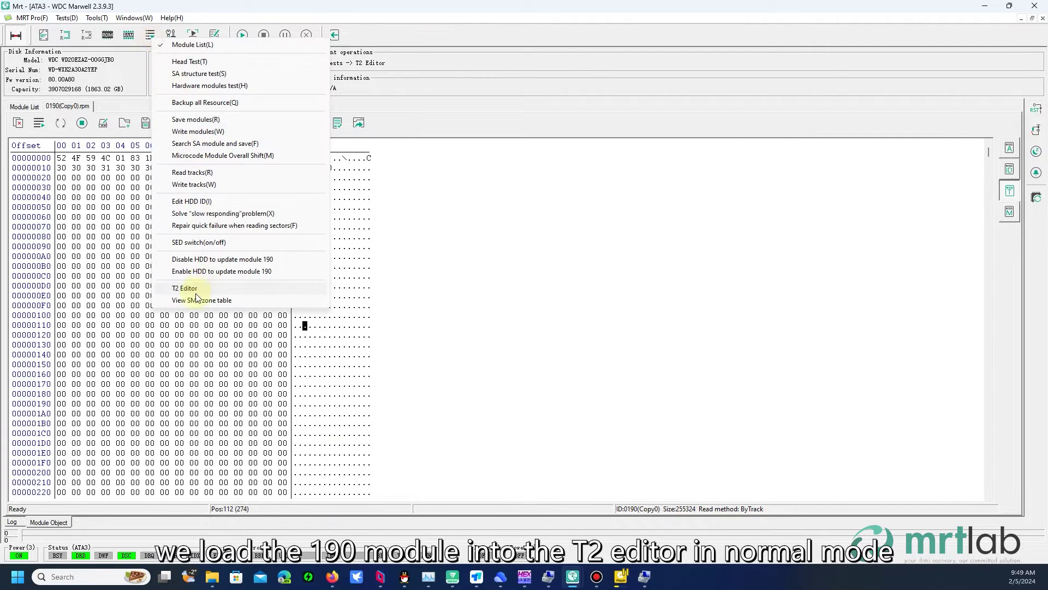
click(196, 292)
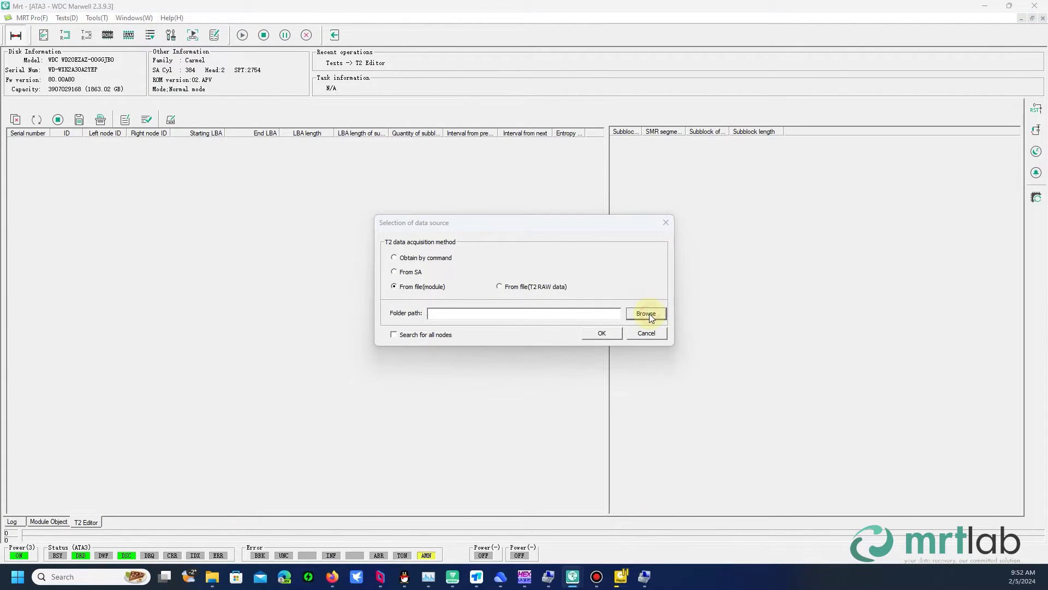
click(650, 314)
double_click(501, 241)
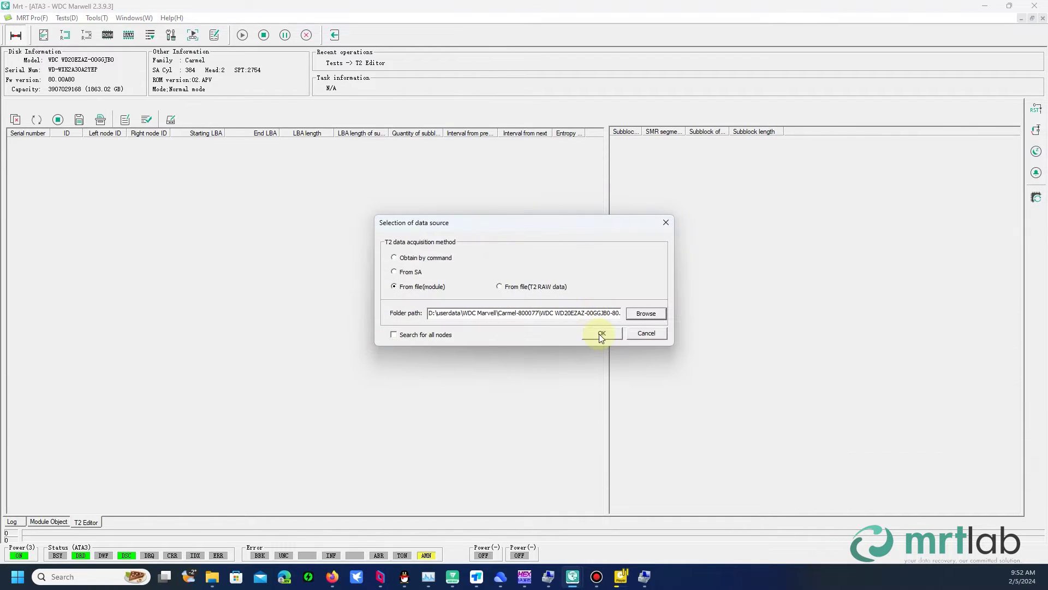
click(598, 333)
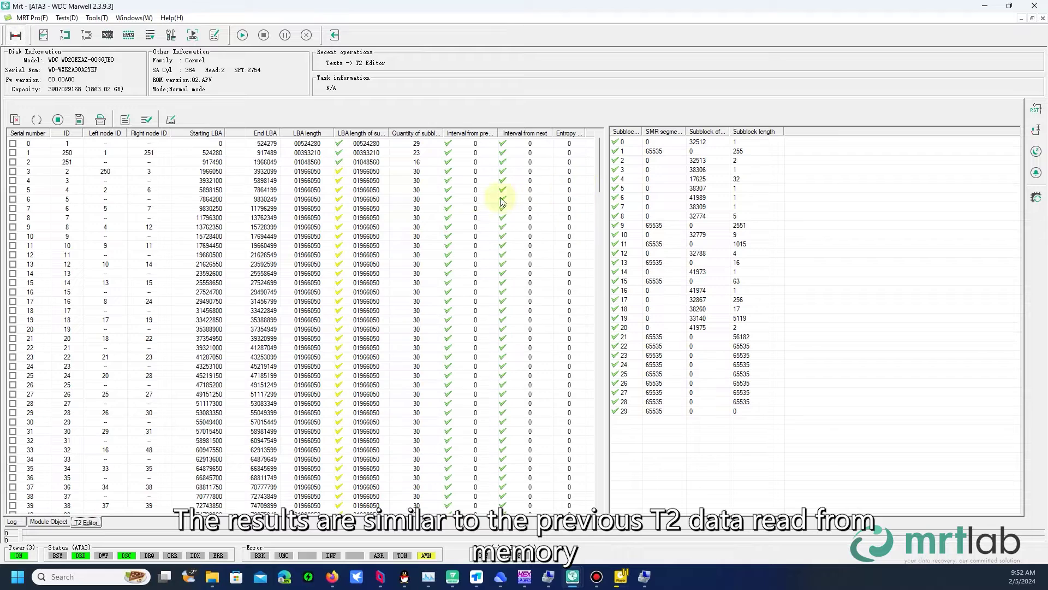
- Inspect the subblocks of node 1, node 12 and nodes further down the table
click(264, 153)
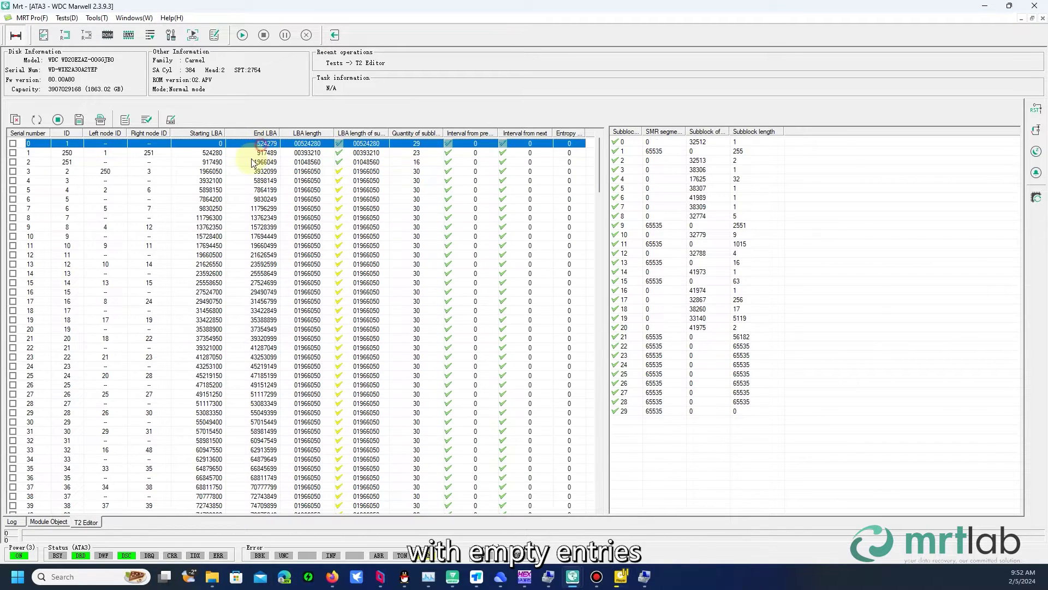
click(338, 254)
drag(597, 162, 583, 356)
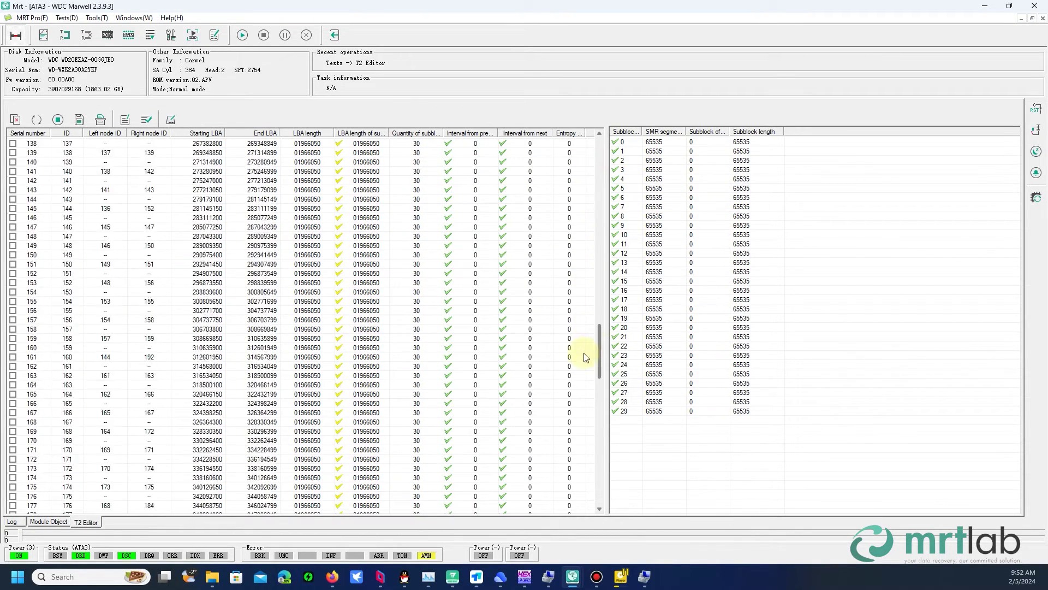
click(363, 333)
scroll(382, 337, down, 1)
click(385, 338)
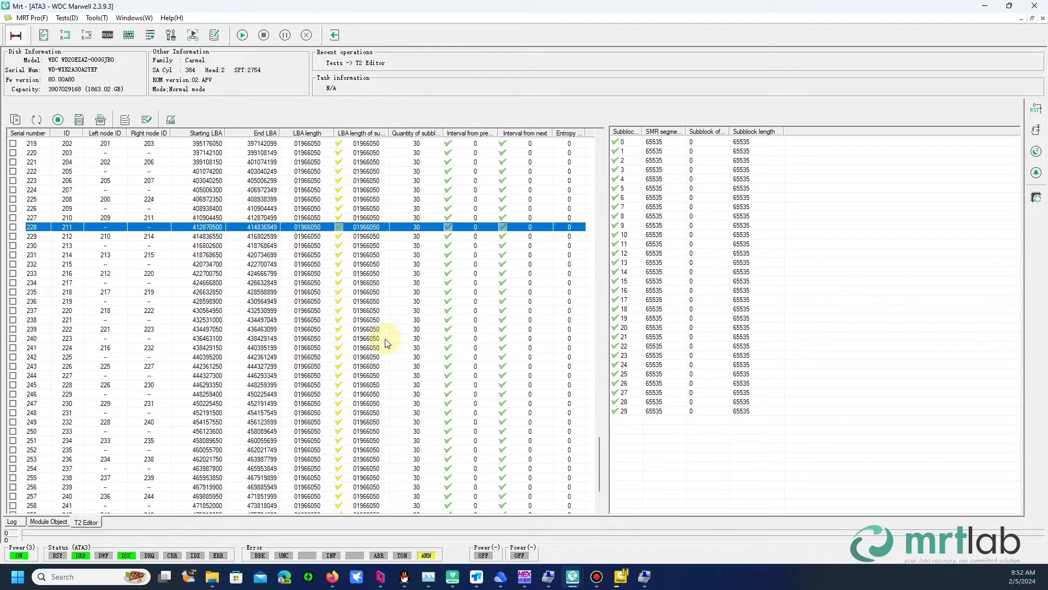
drag(601, 456, 567, 188)
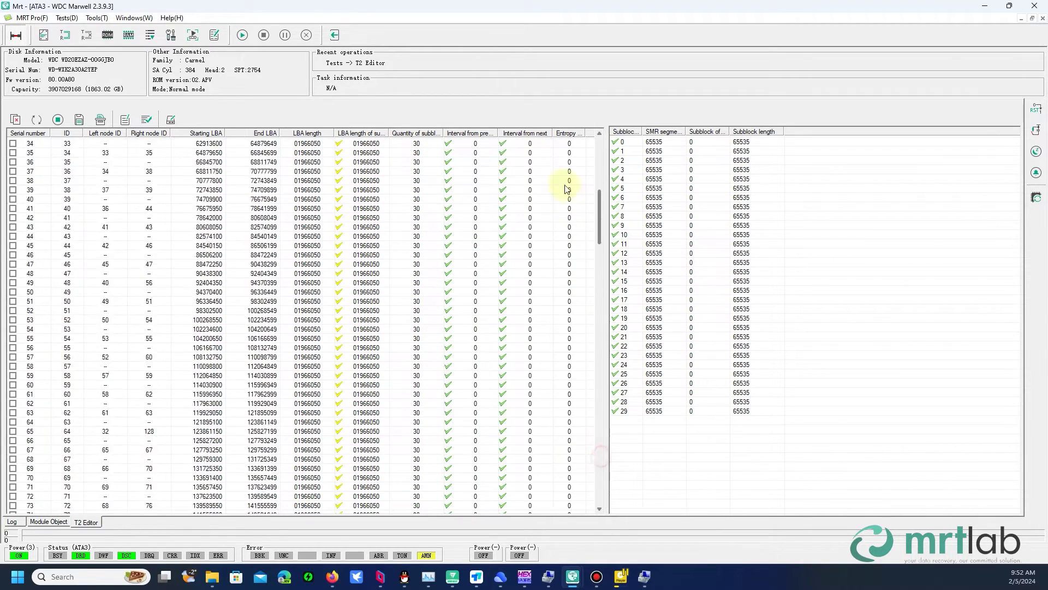
click(37, 119)
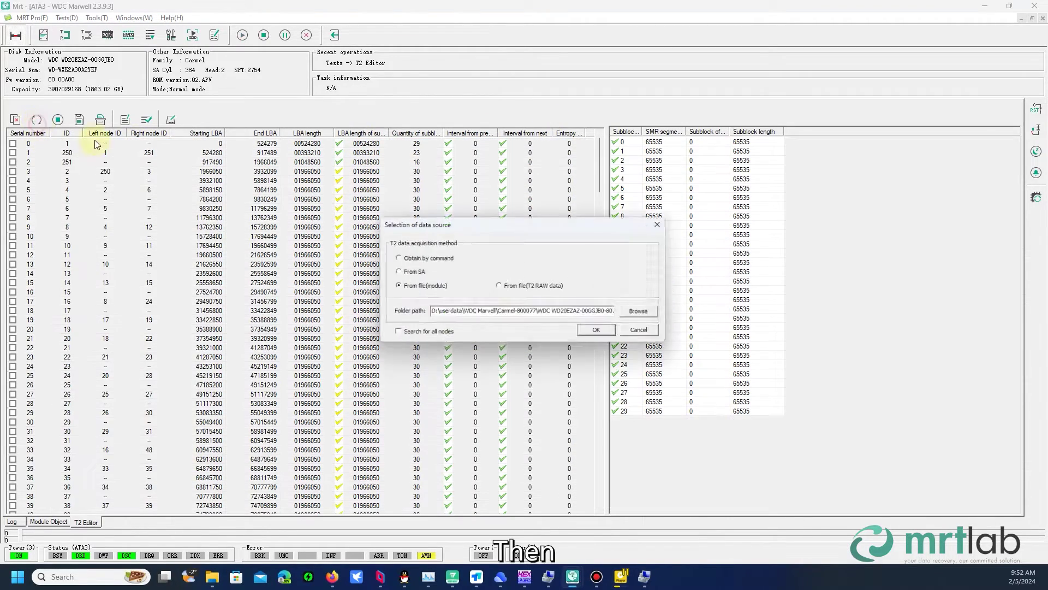
- Reload the 190 module with 'Search for all nodes' on, revealing repeated ranges like 4959–59231
click(647, 313)
double_click(532, 246)
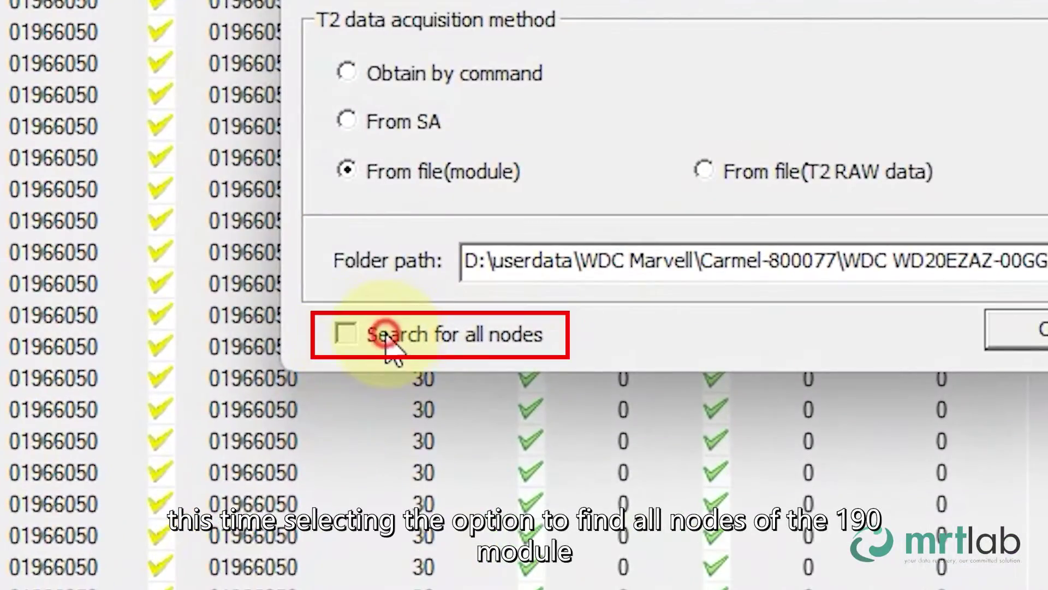
click(383, 334)
click(1021, 330)
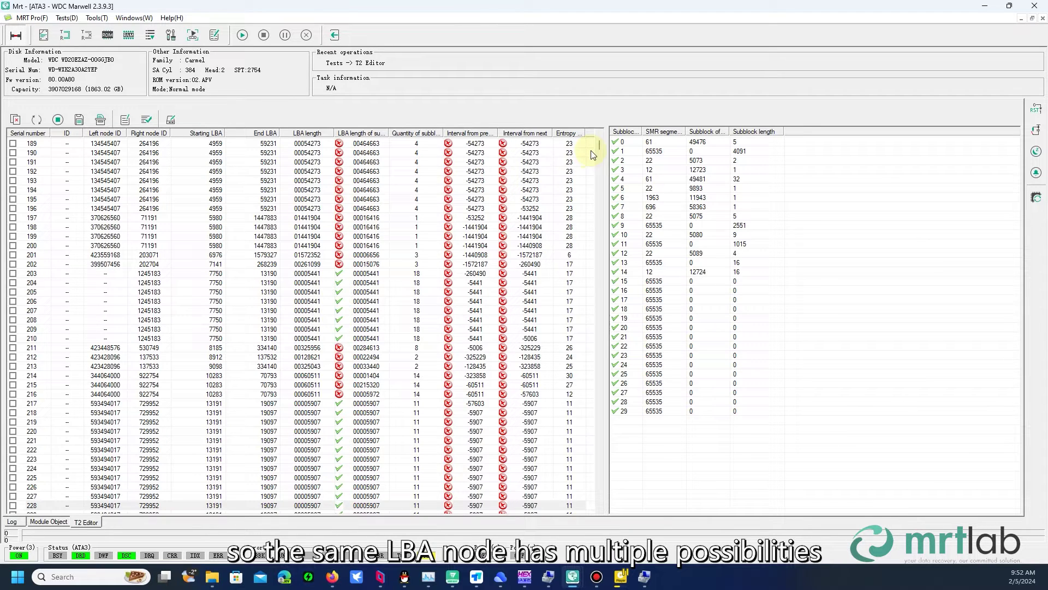
- Compare the candidate nodes in rows 76–92 and their subblocks
drag(596, 147, 600, 137)
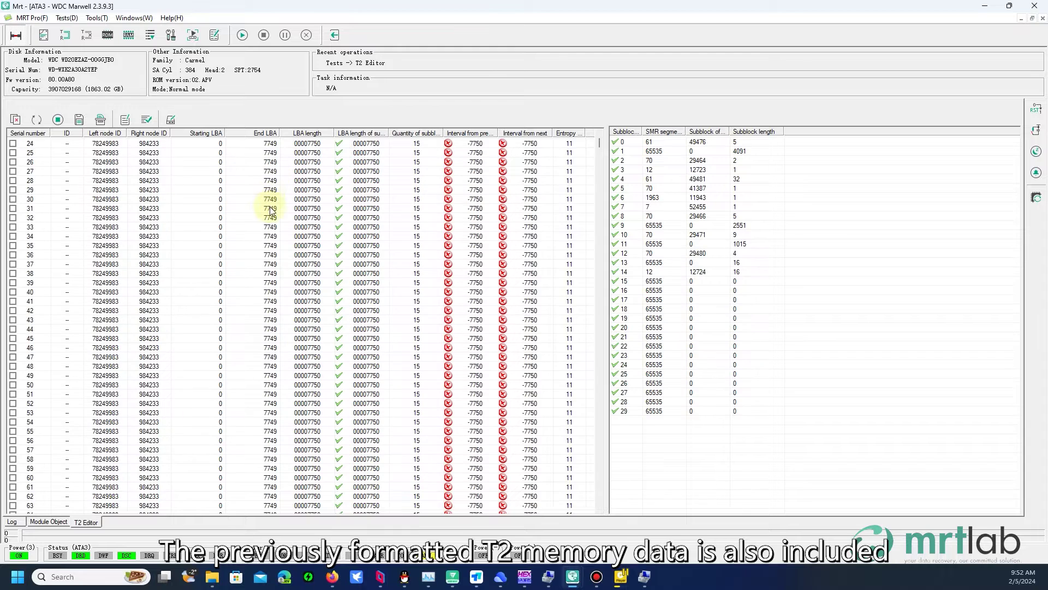
scroll(270, 224, down, 17)
click(266, 293)
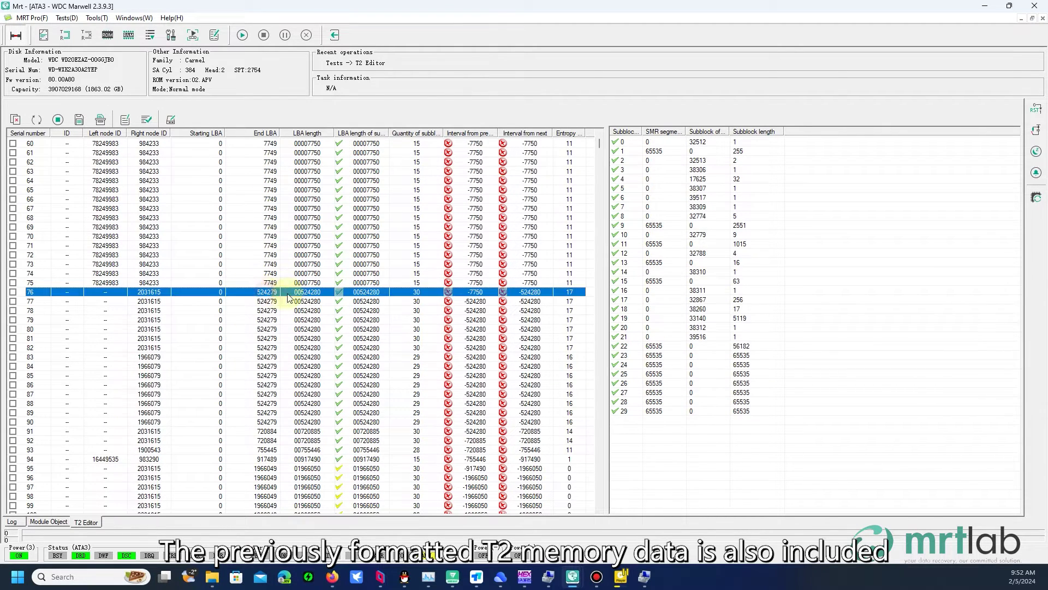
click(265, 301)
click(263, 320)
click(266, 293)
click(267, 311)
click(267, 302)
click(267, 310)
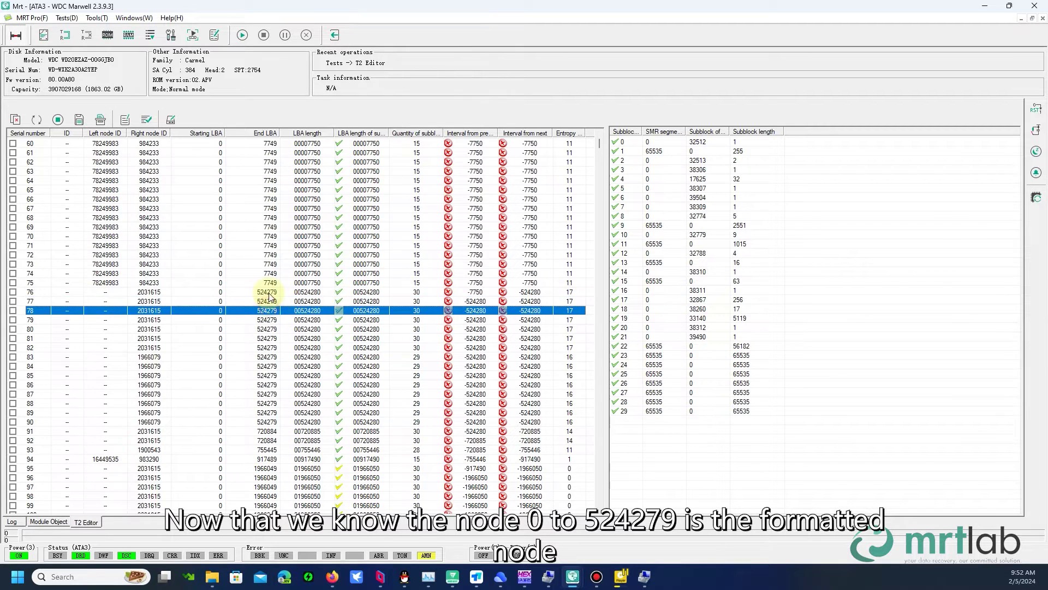
click(267, 292)
click(267, 302)
click(268, 329)
click(268, 320)
click(269, 329)
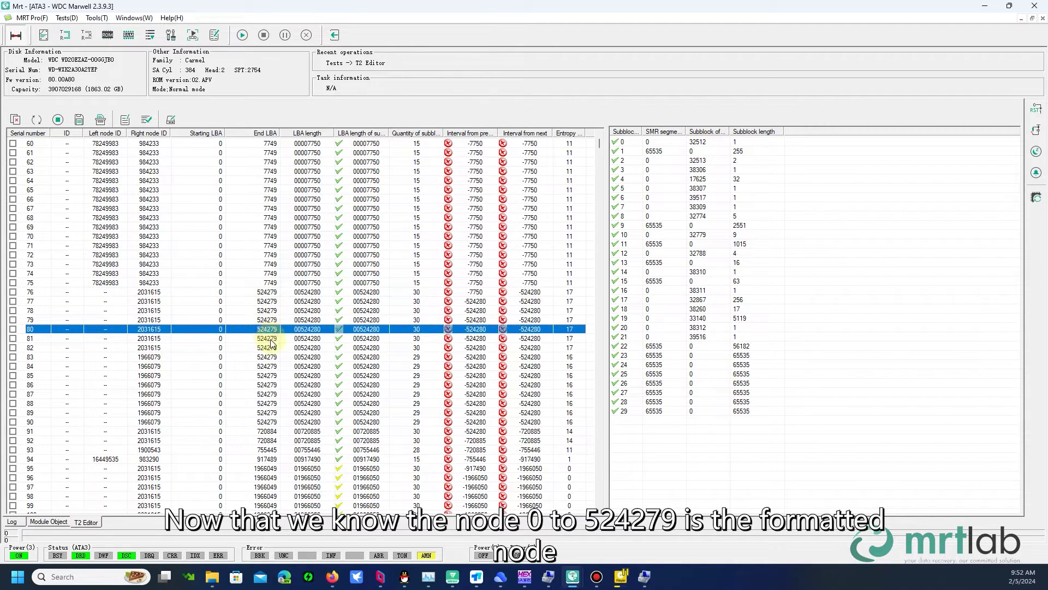
click(272, 366)
scroll(272, 349, down, 2)
click(279, 330)
click(267, 357)
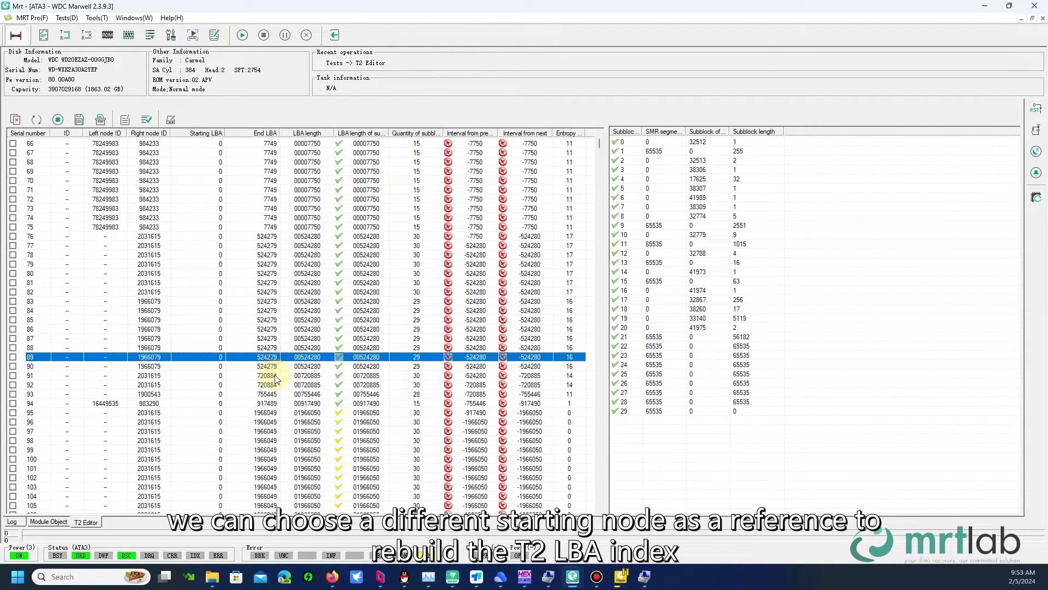
click(268, 384)
click(267, 310)
click(261, 254)
click(259, 237)
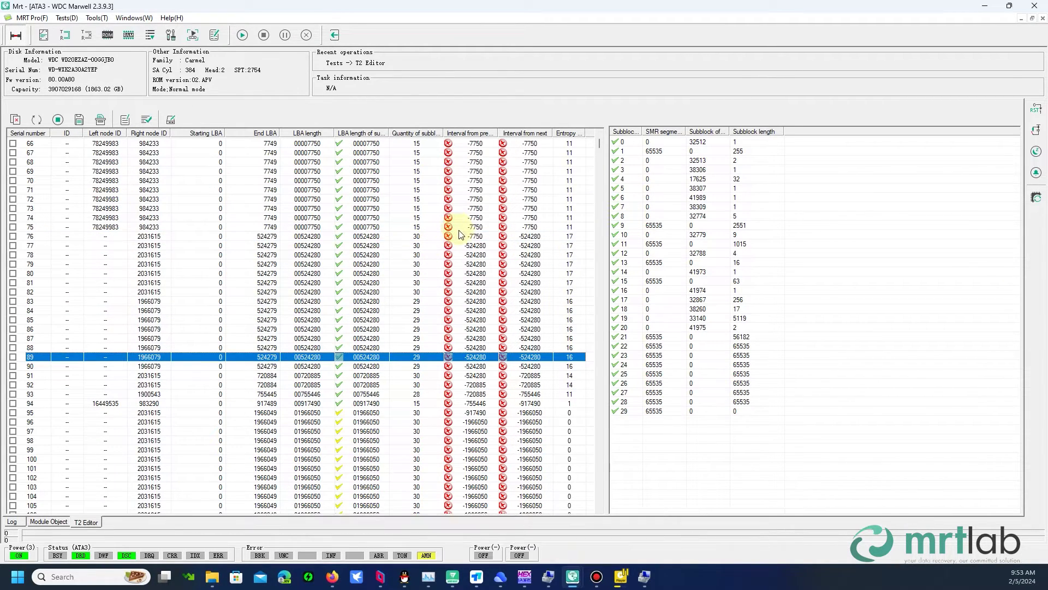
- Select node 0 (LBA 0–7749) and tick it as the starting reference
drag(599, 142, 599, 136)
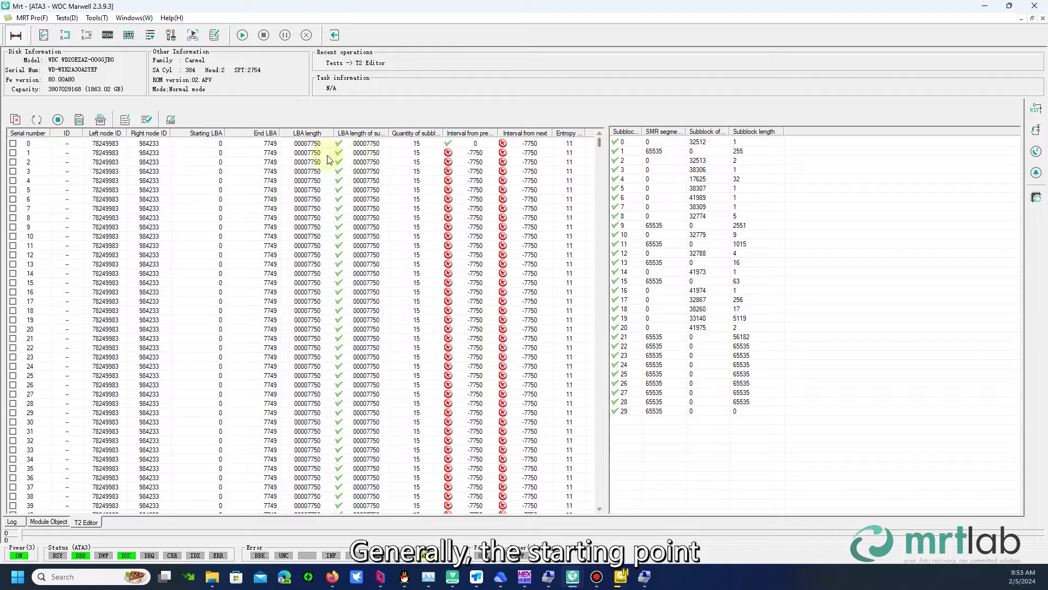
click(273, 143)
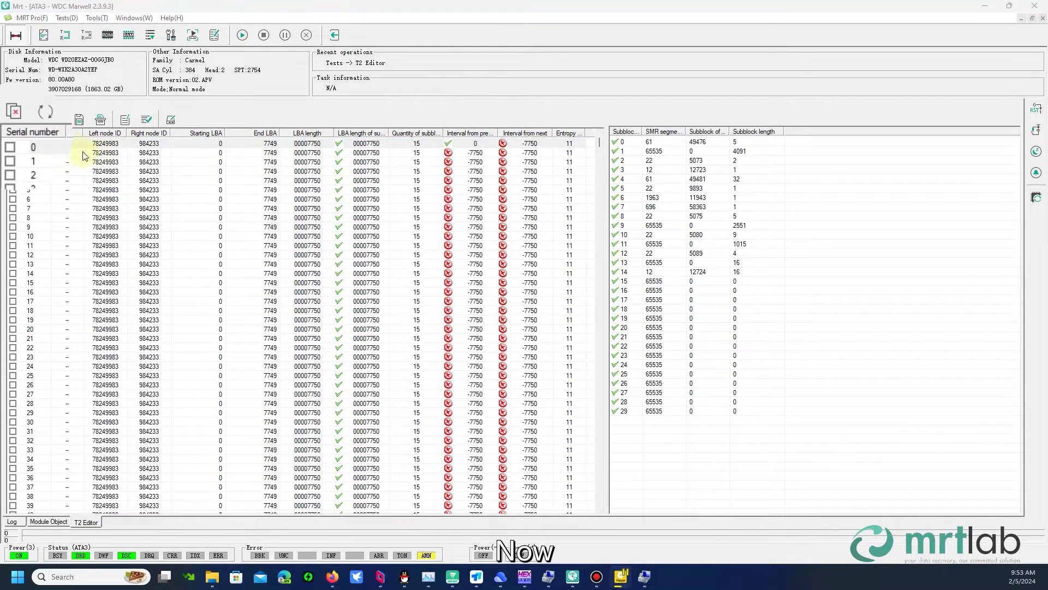
click(13, 144)
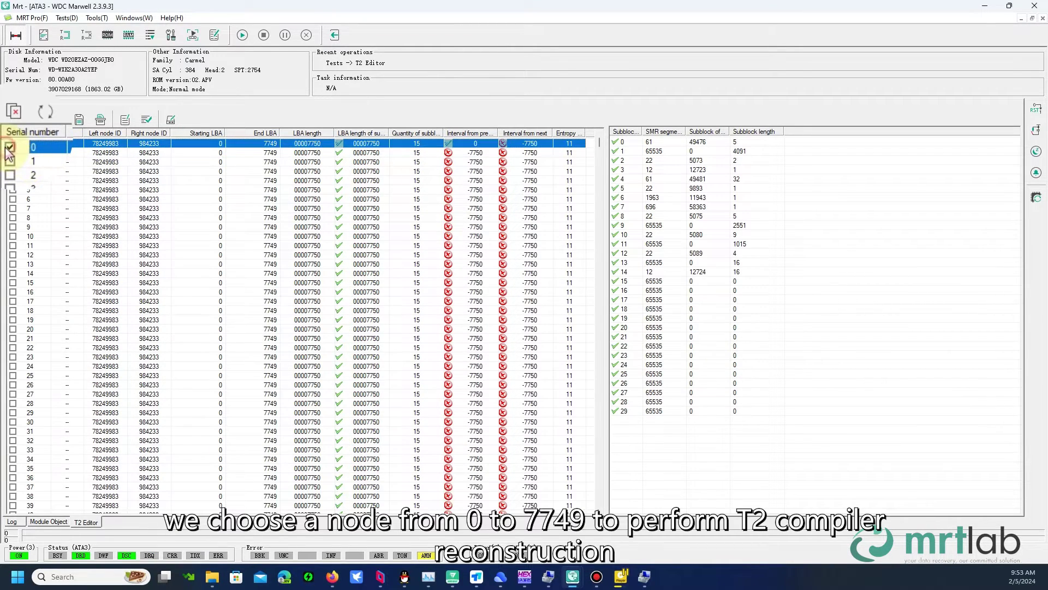
- Rebuild the T2 table with Method One and inspect the first rebuilt node
right_click(149, 126)
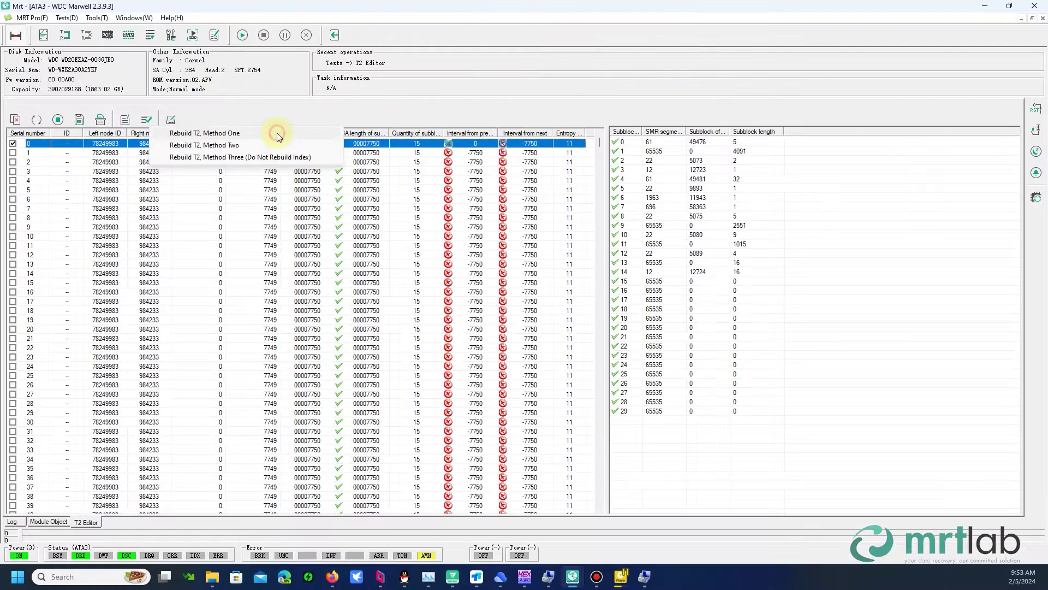
click(606, 80)
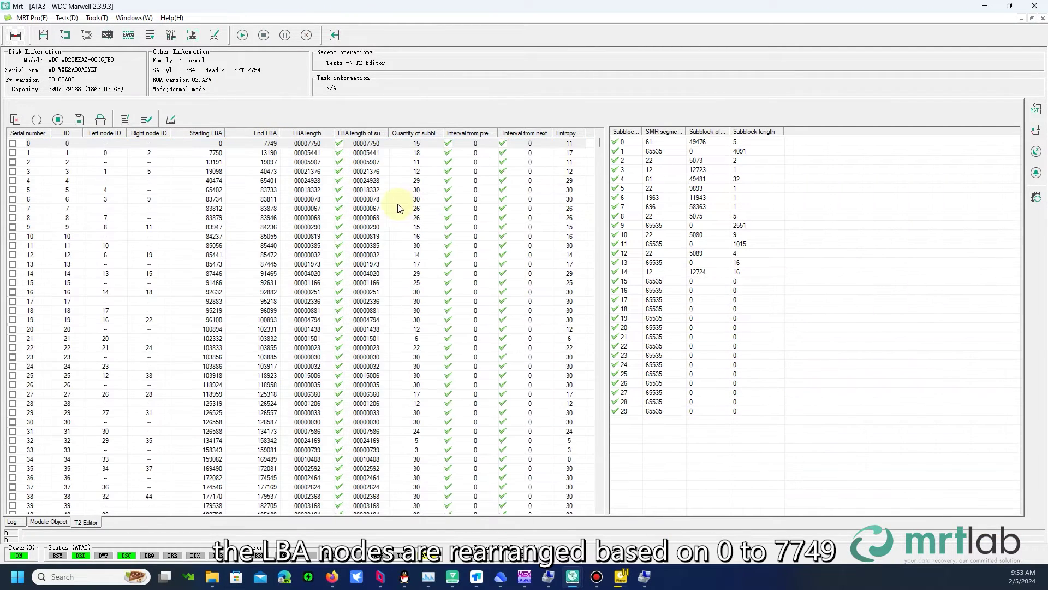
click(271, 143)
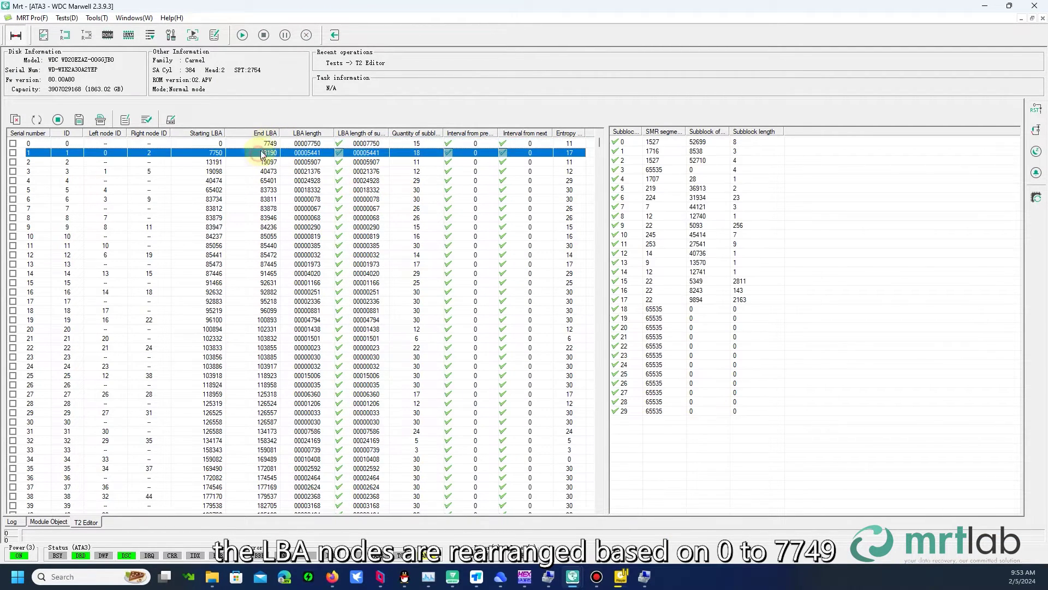
- Check the subblocks of rebuilt nodes from row 26 through node 2219
drag(354, 266, 358, 385)
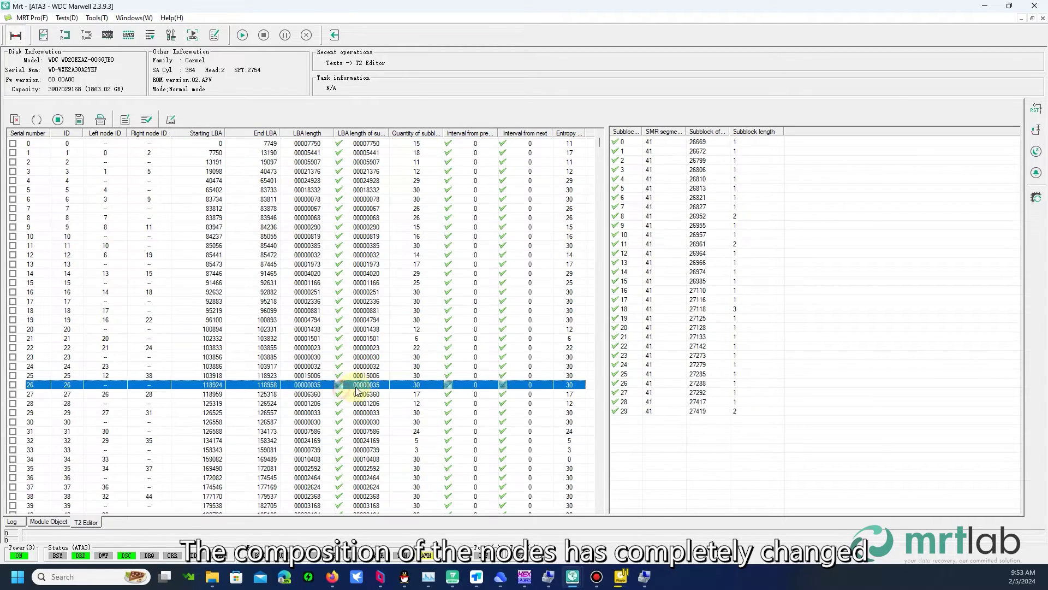
scroll(359, 388, down, 5)
click(358, 387)
scroll(358, 388, down, 4)
click(358, 385)
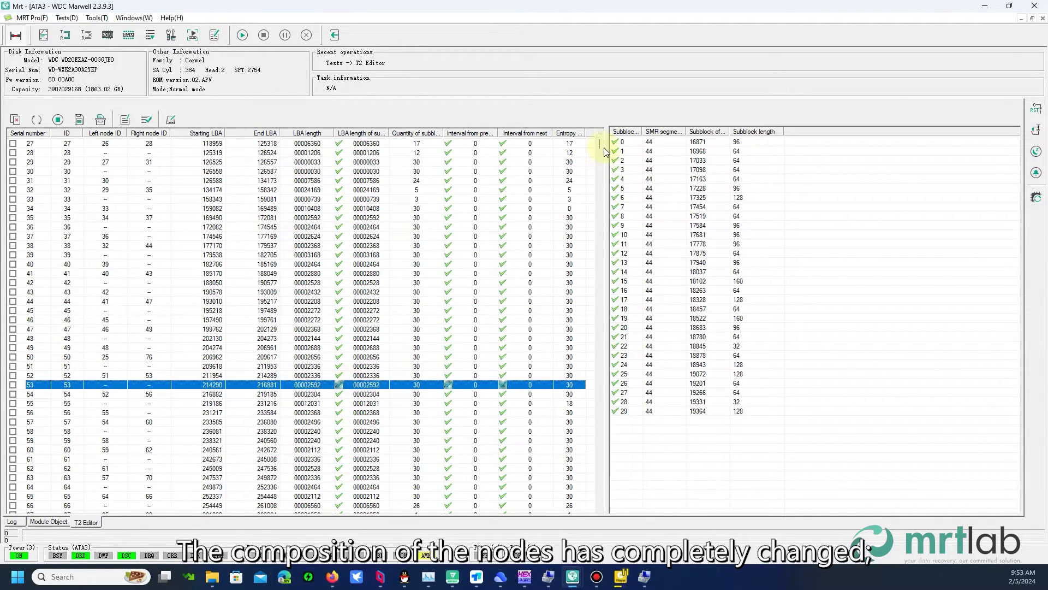
drag(603, 147, 595, 228)
click(374, 306)
scroll(362, 335, down, 1)
click(369, 329)
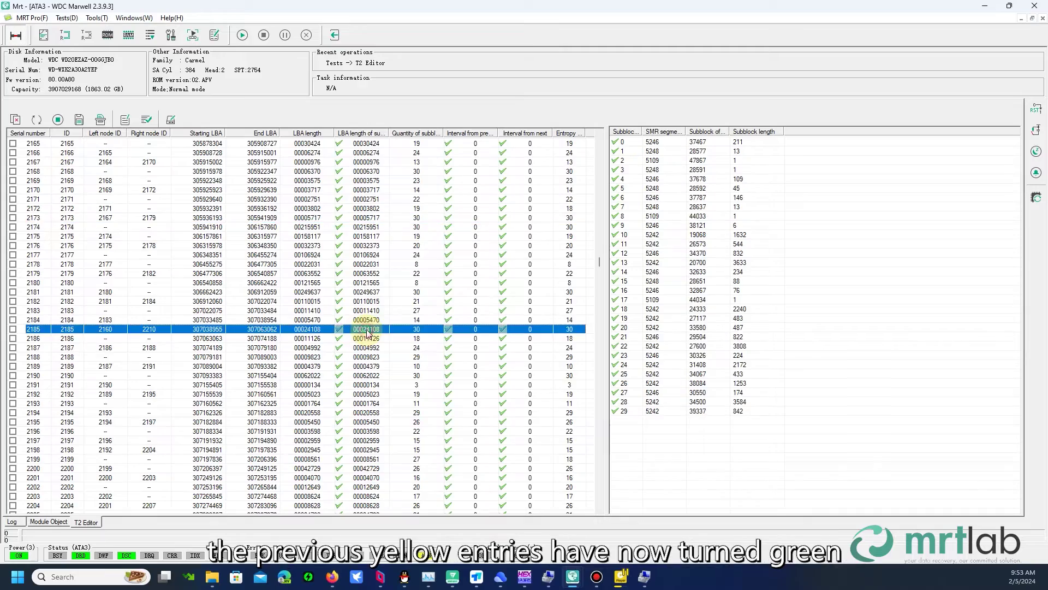
scroll(366, 333, down, 3)
click(366, 366)
scroll(366, 366, down, 6)
click(365, 393)
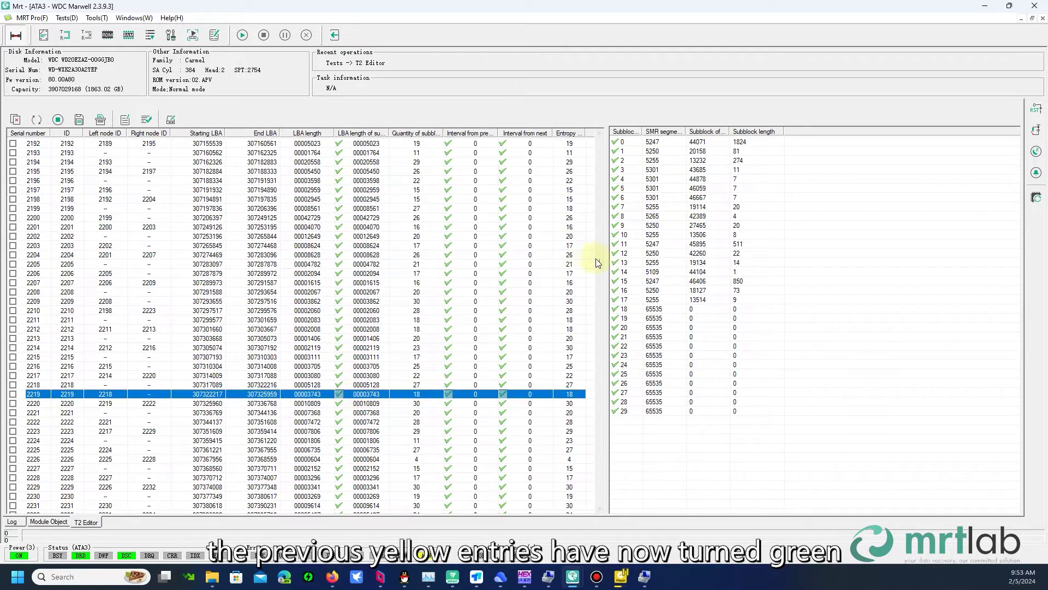
drag(598, 263, 598, 140)
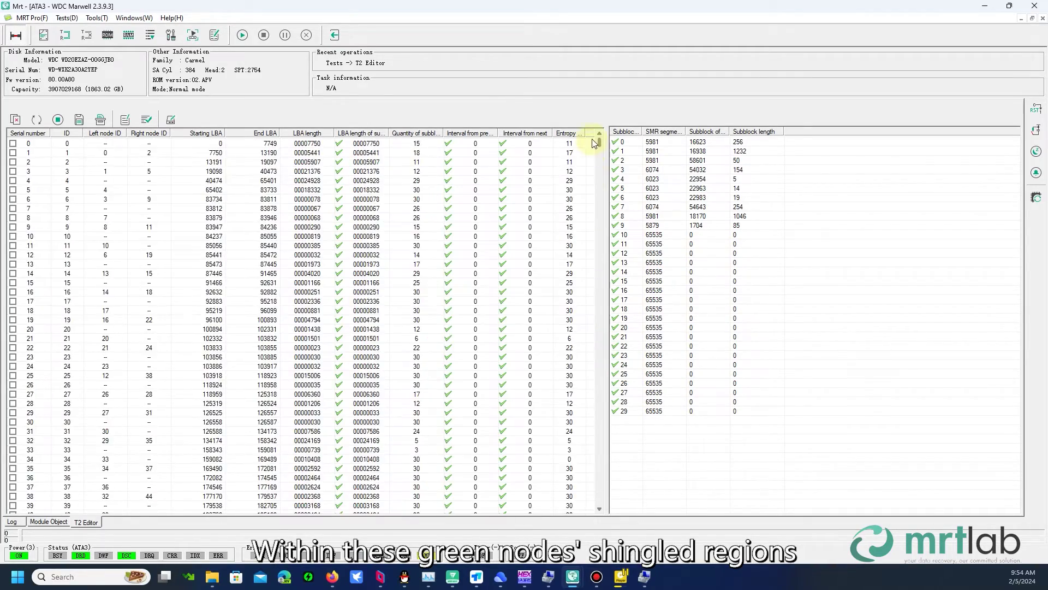
click(128, 124)
- Save the rebuilt T2 data as T2RowData_listdump7749.bin in Modules_Copy0
click(563, 363)
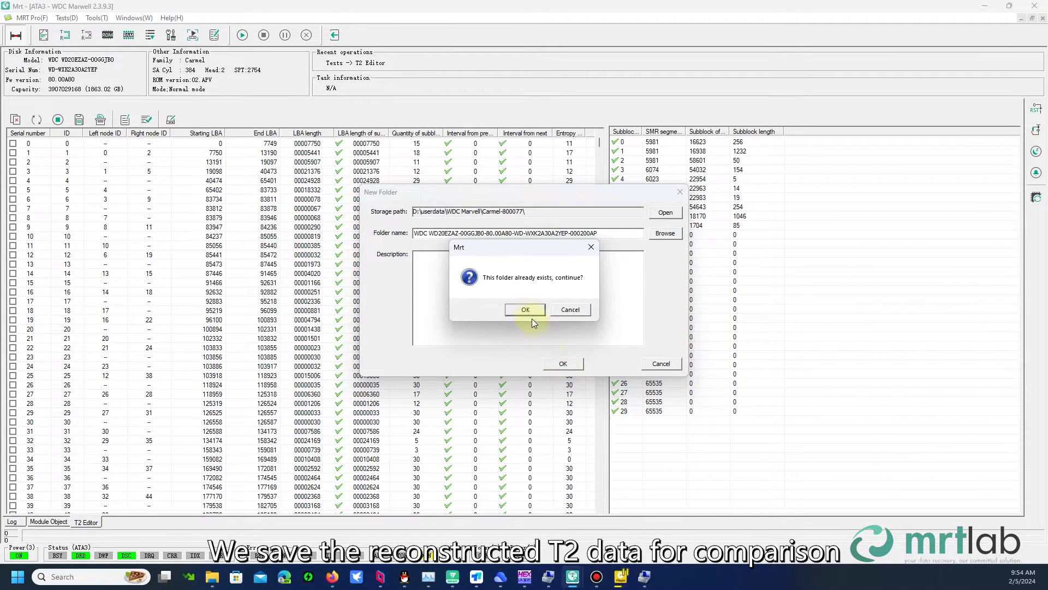
click(525, 311)
click(476, 365)
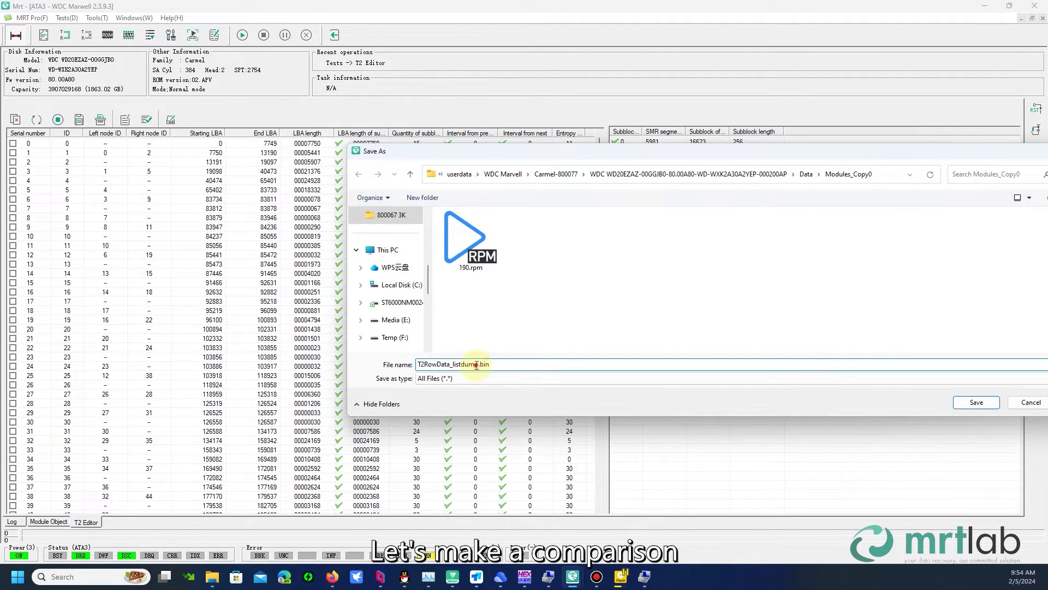
text(7749)
click(970, 405)
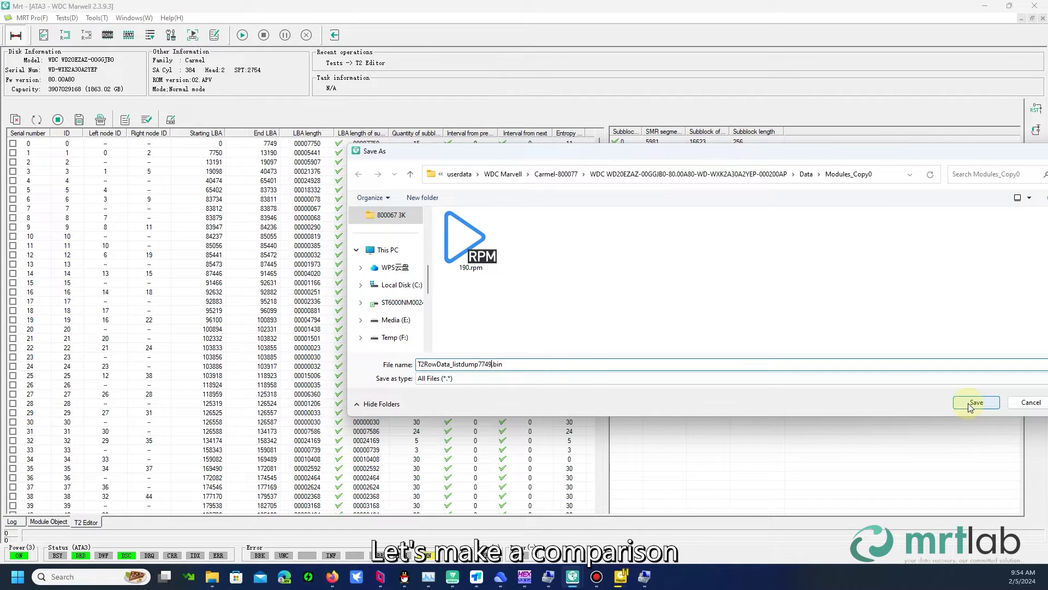
click(41, 123)
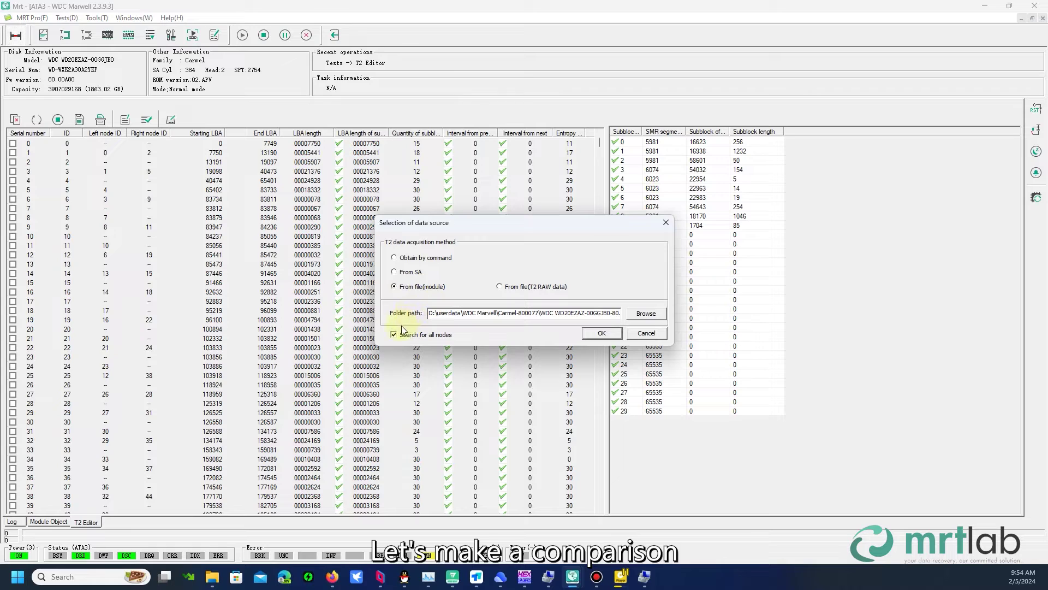
- Load the original T2 from module file 190.rpm without node search; the log shows 0 GB valid data
click(401, 334)
click(646, 314)
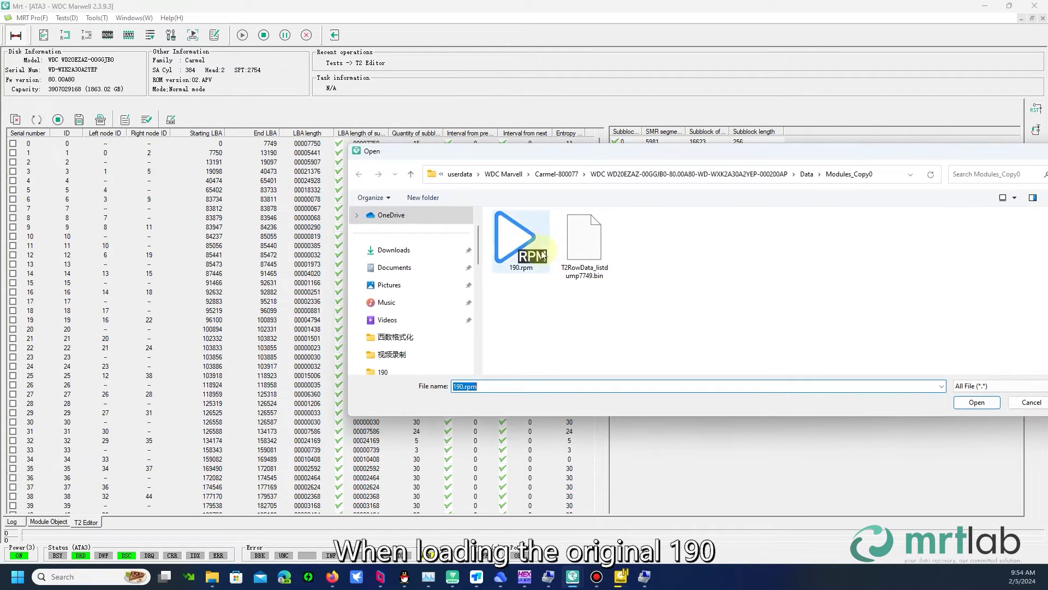
double_click(519, 246)
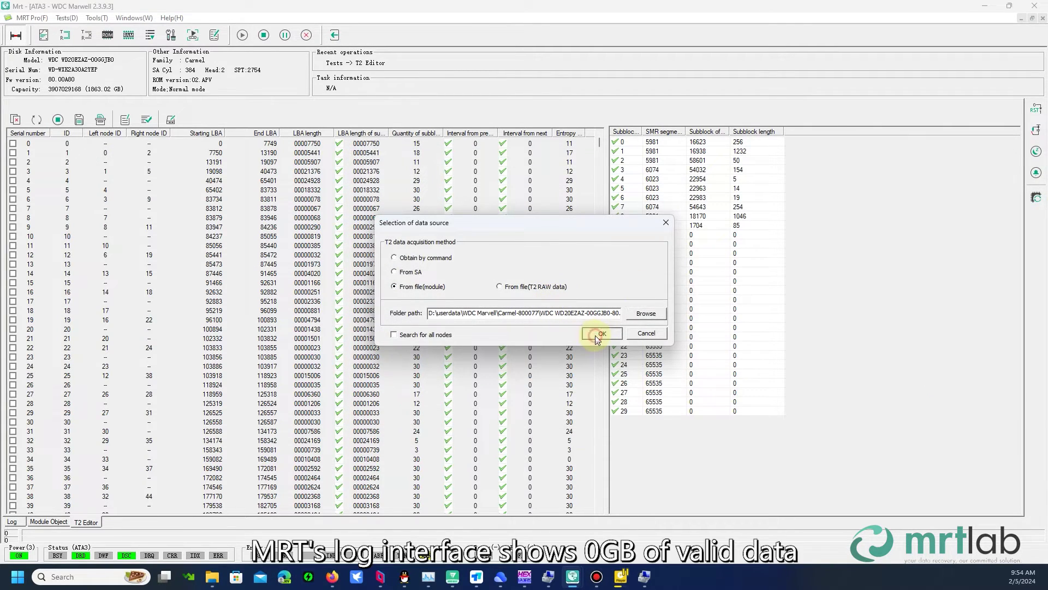
click(600, 333)
click(16, 523)
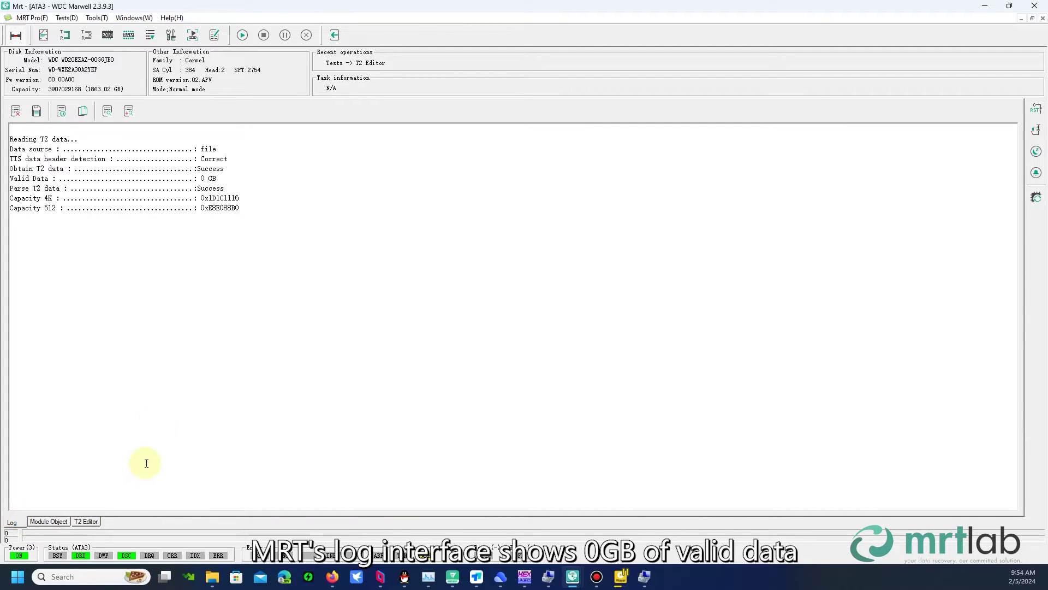
drag(227, 179, 194, 179)
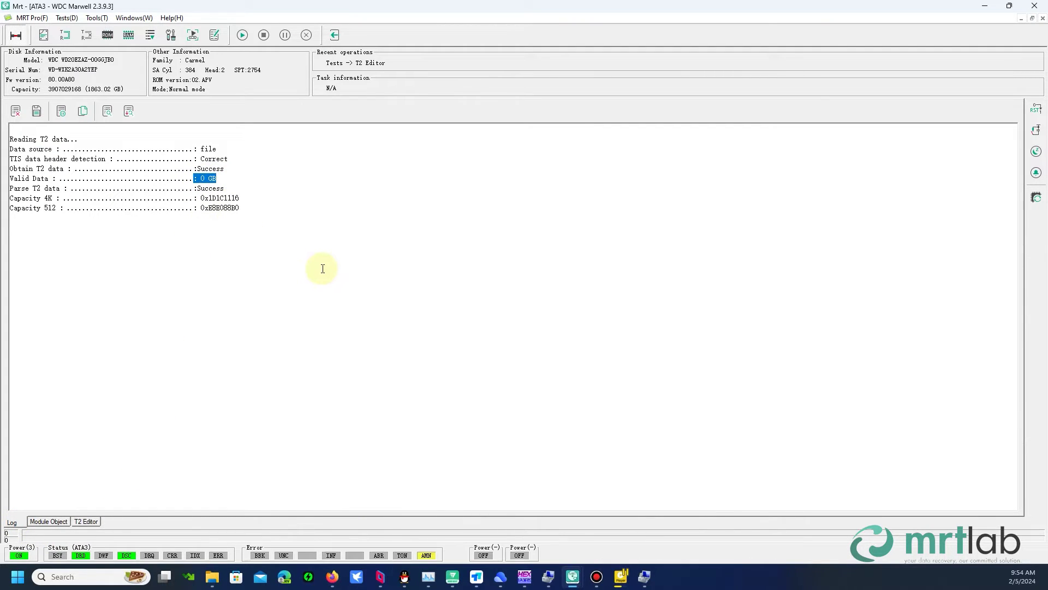
click(86, 521)
- Load T2 RAW data from T2RowData_listdump7749.bin and confirm the log reports 1282 GB valid data
click(43, 119)
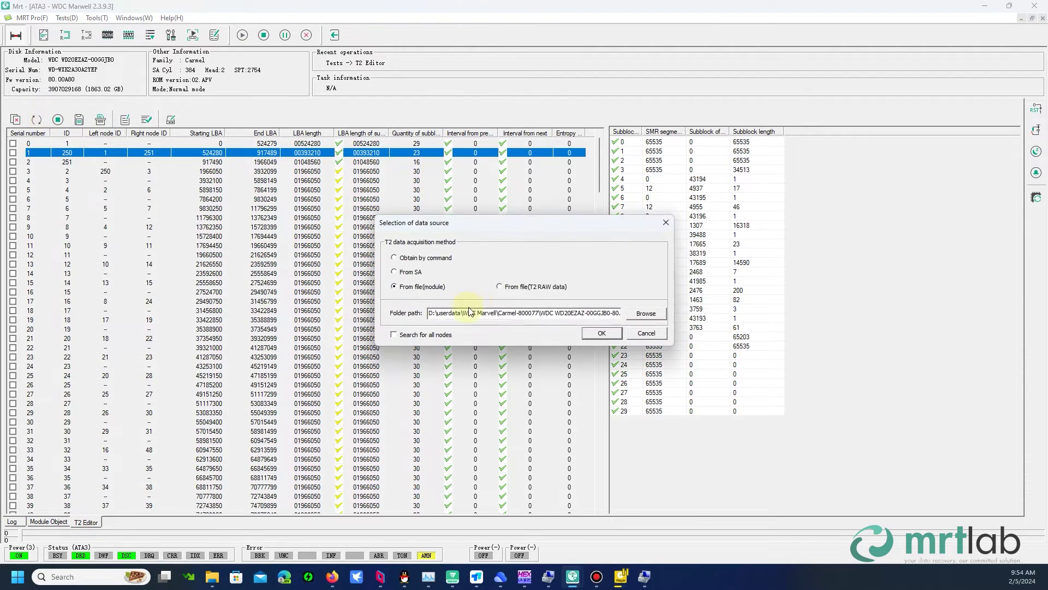
click(644, 312)
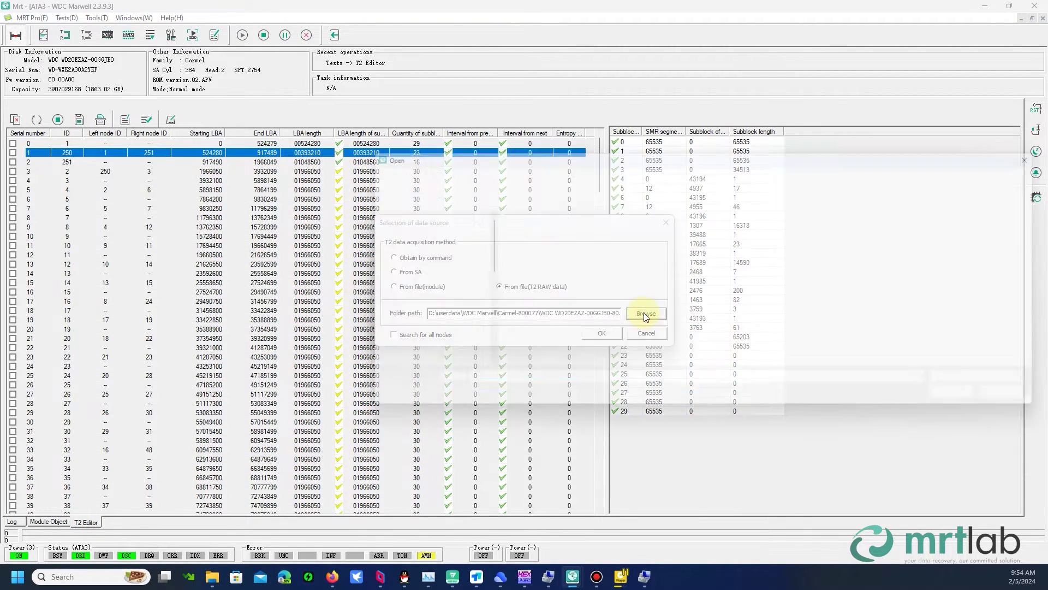
click(594, 267)
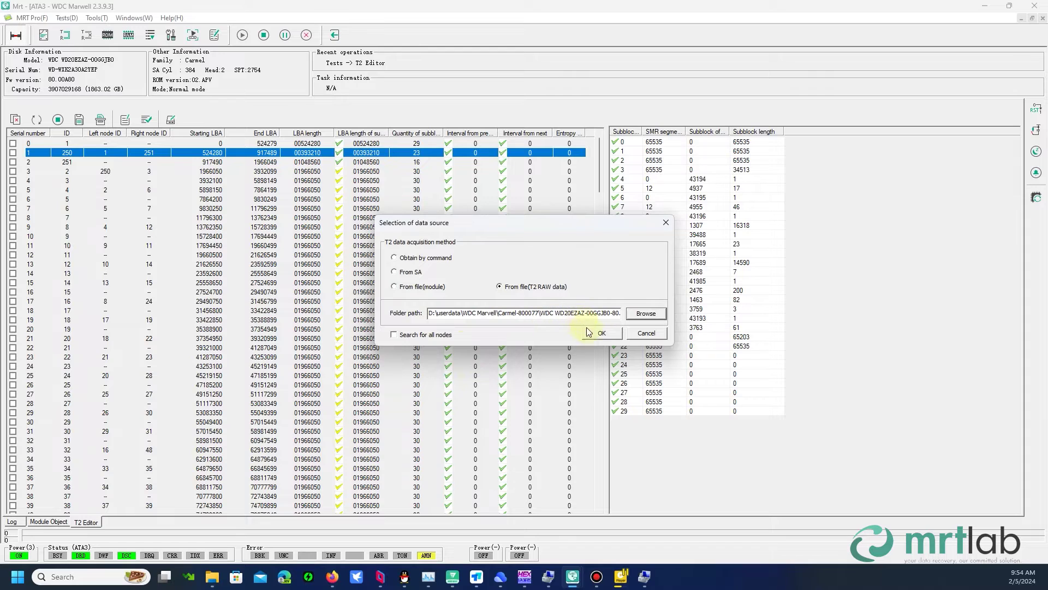
click(595, 332)
click(160, 385)
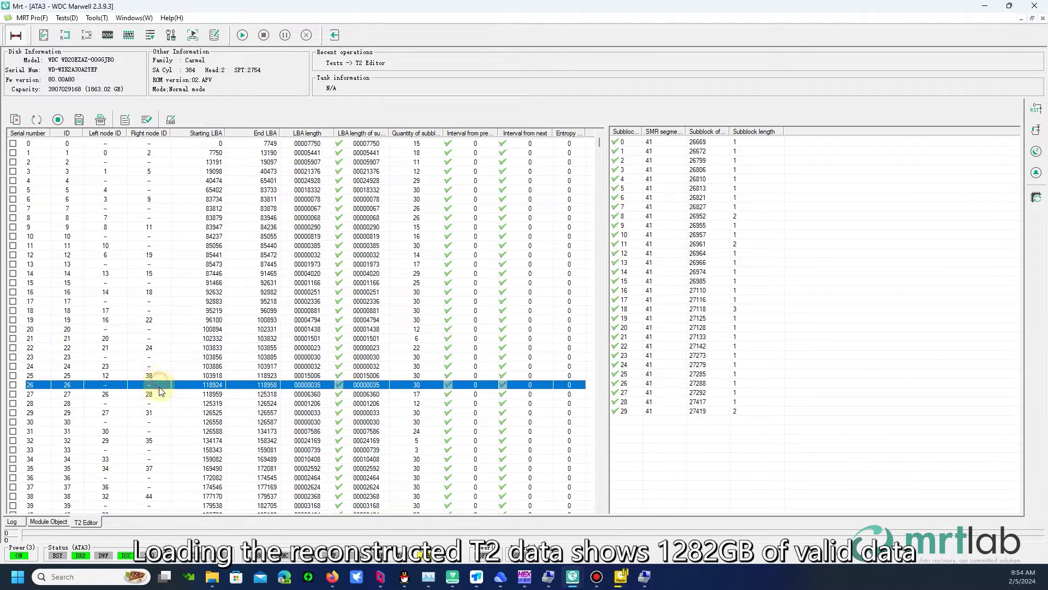
click(12, 522)
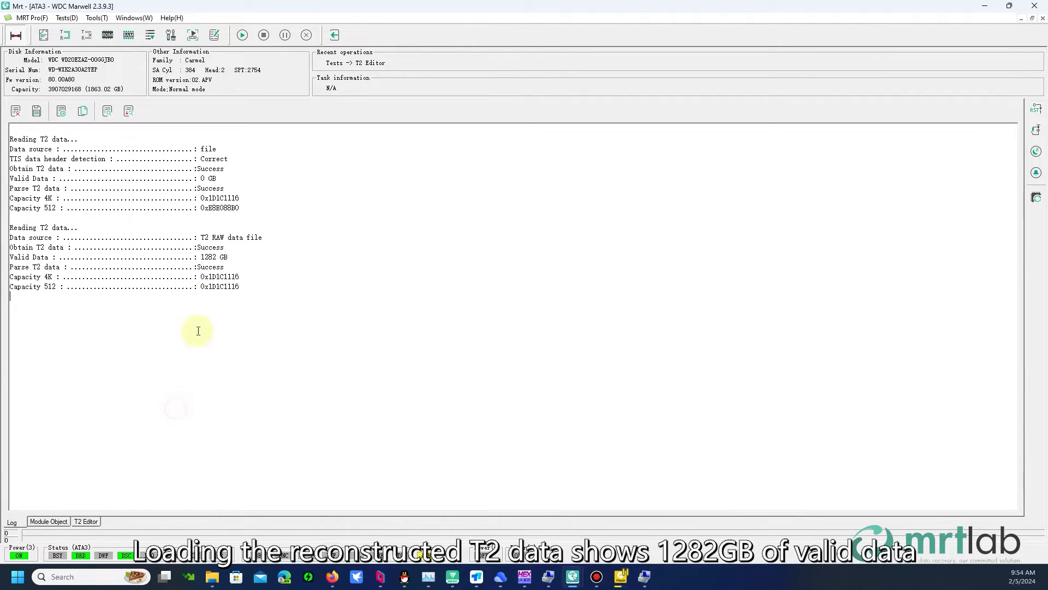
drag(236, 256, 200, 256)
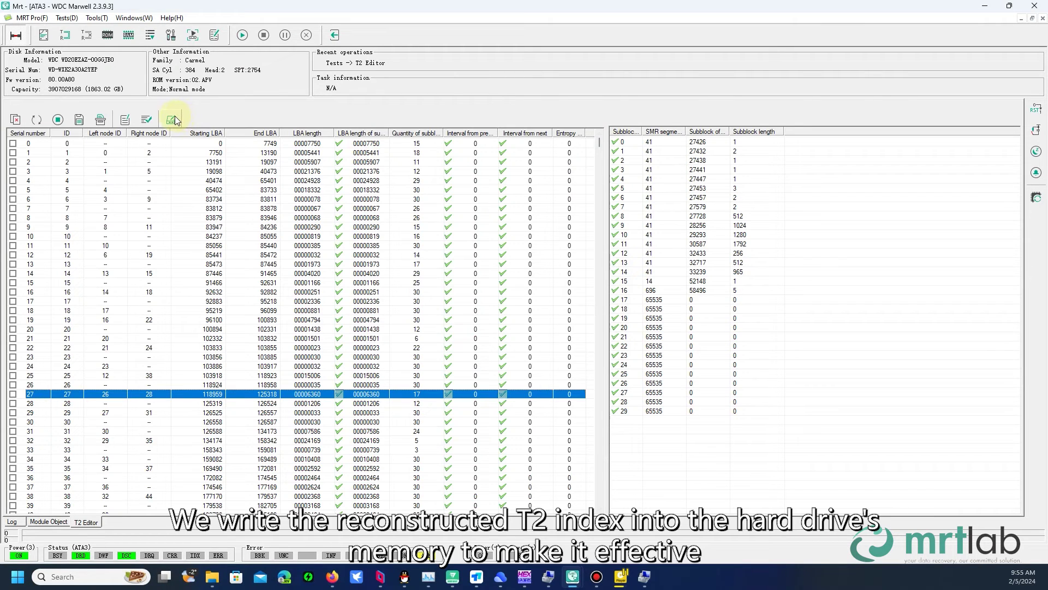
- Write the rebuilt T2 data back to the drive
click(172, 118)
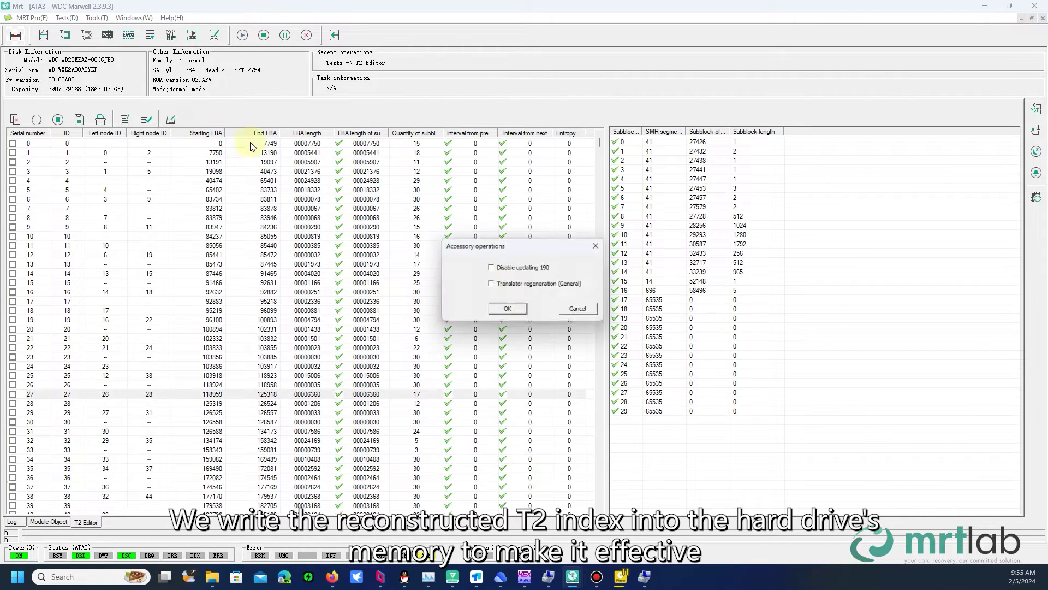
click(506, 308)
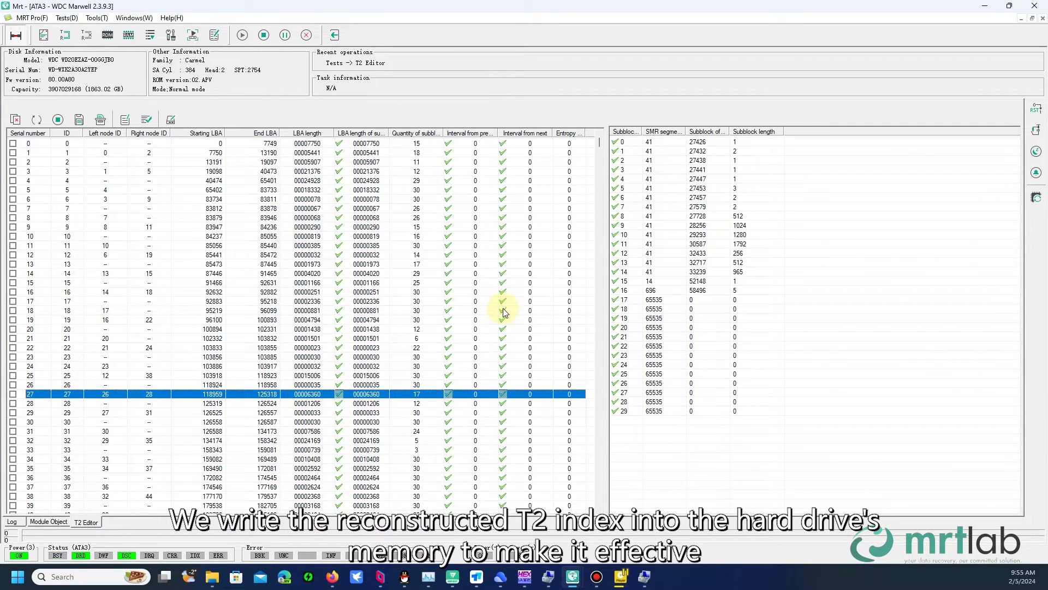
click(573, 309)
- Open the User Sector Viewer from Tools and read LBA 0
click(101, 17)
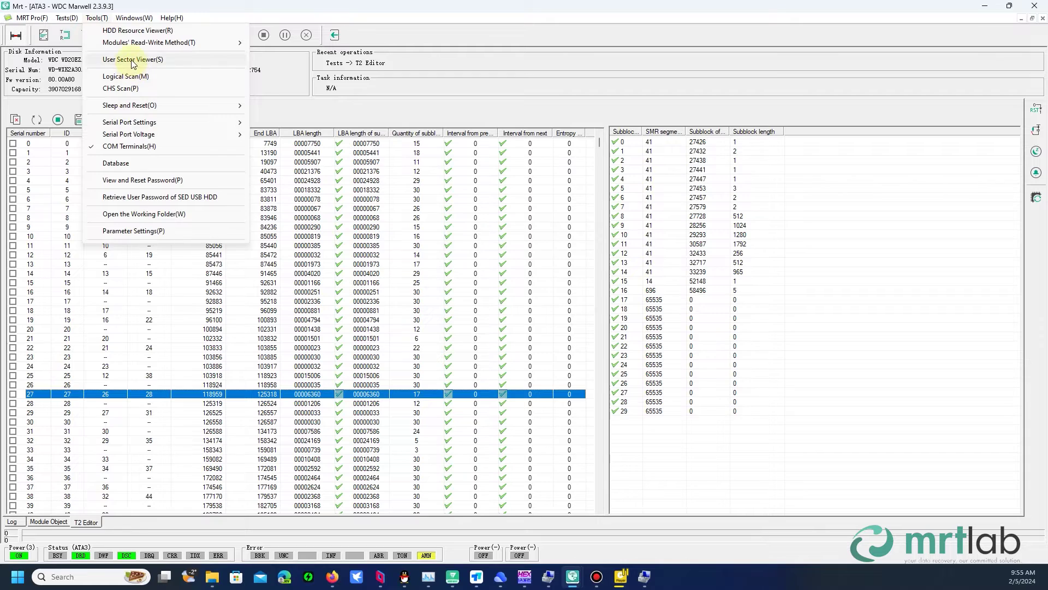
click(133, 60)
click(525, 309)
click(301, 272)
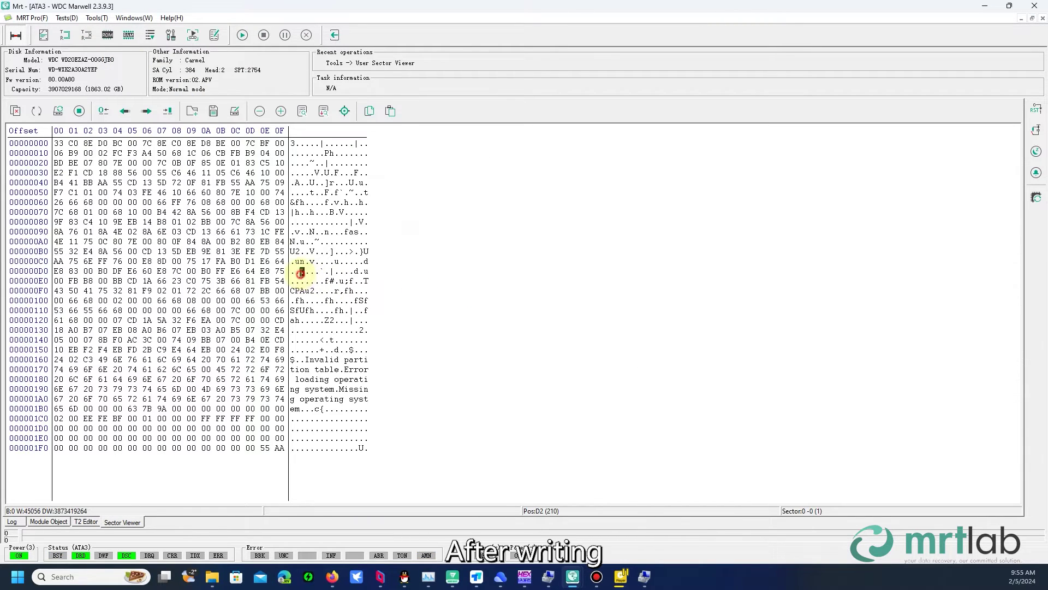
- Read LBA 60000000 with length 1 to confirm it now contains data
click(58, 110)
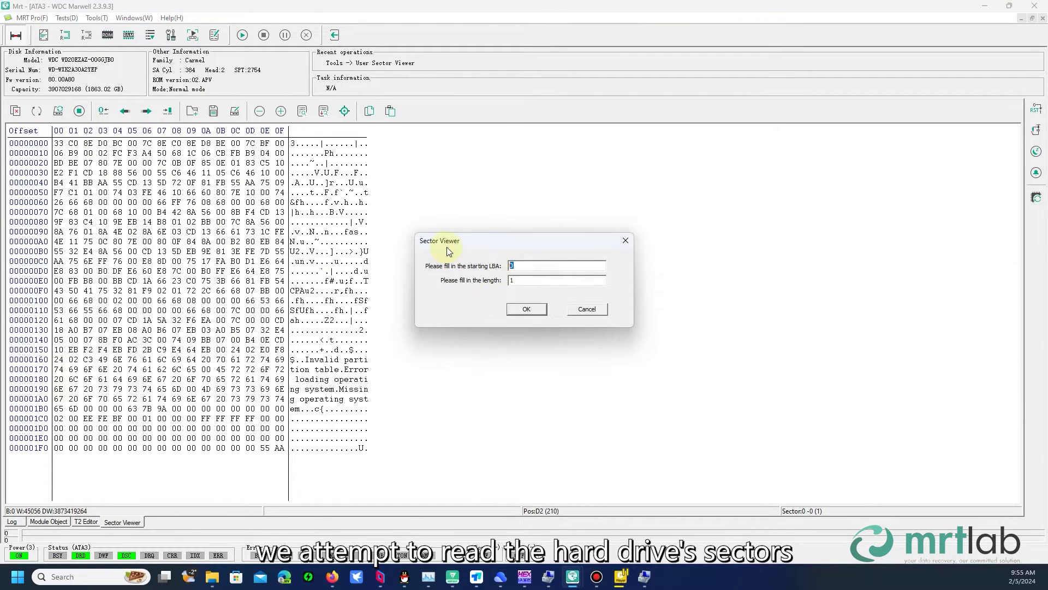
text(60000000)
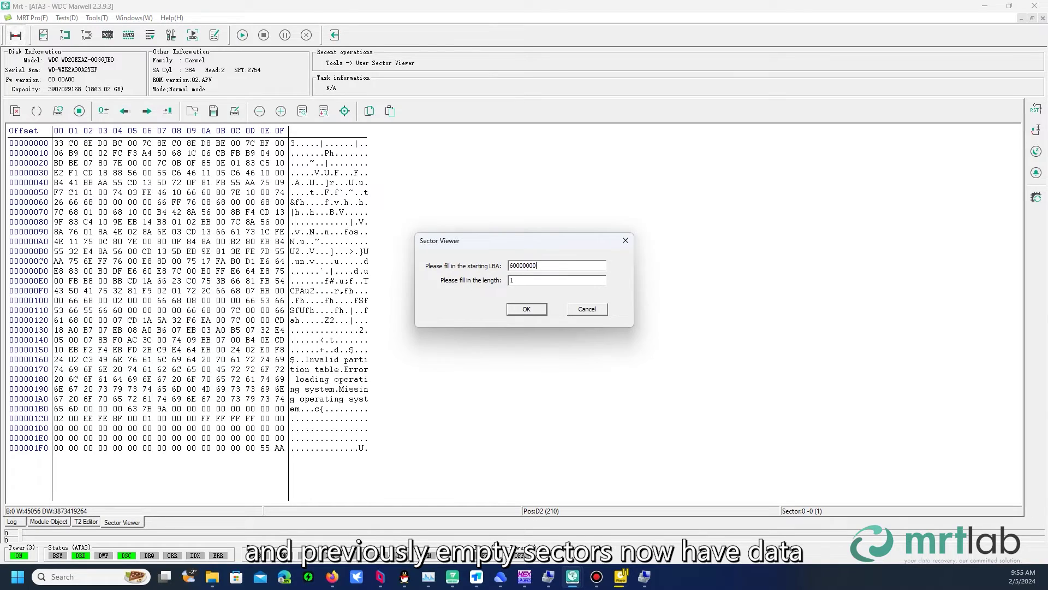
click(526, 309)
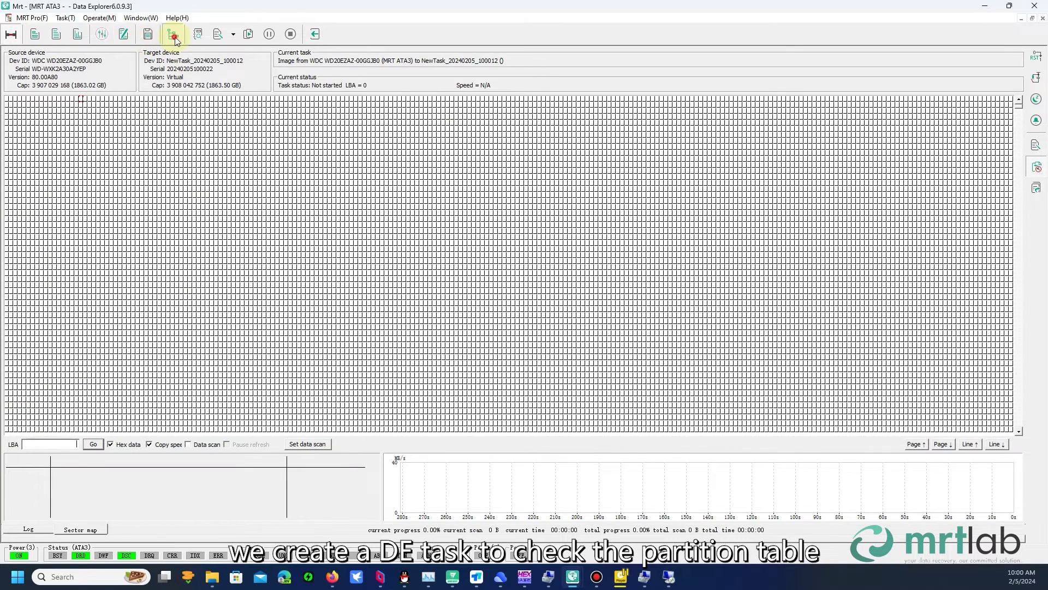
- Browse the drive's file tree into NTFS Partition 01 down to the photo subfolder
click(175, 36)
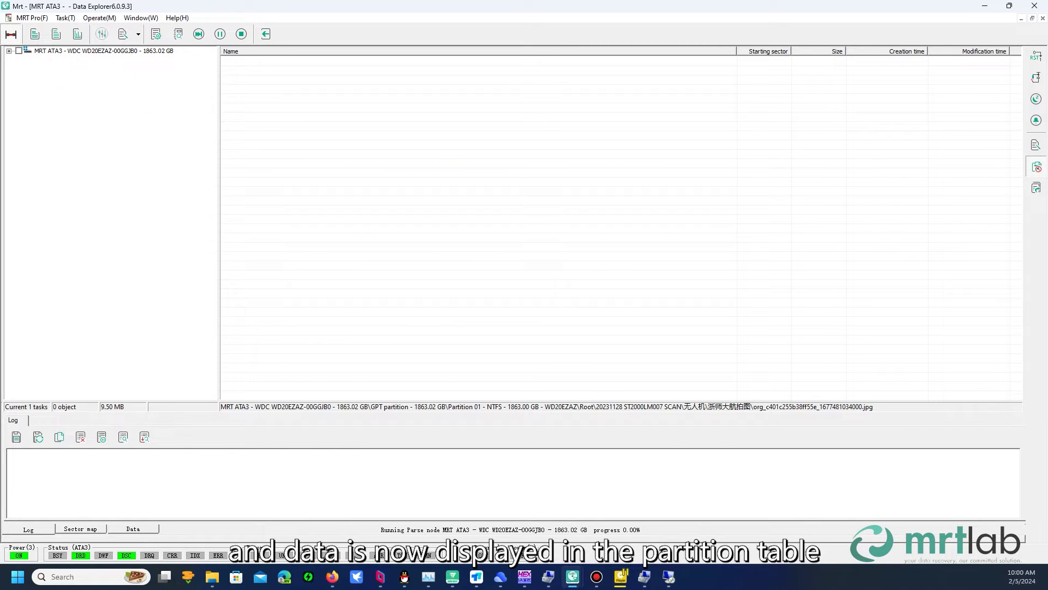
click(50, 60)
click(65, 70)
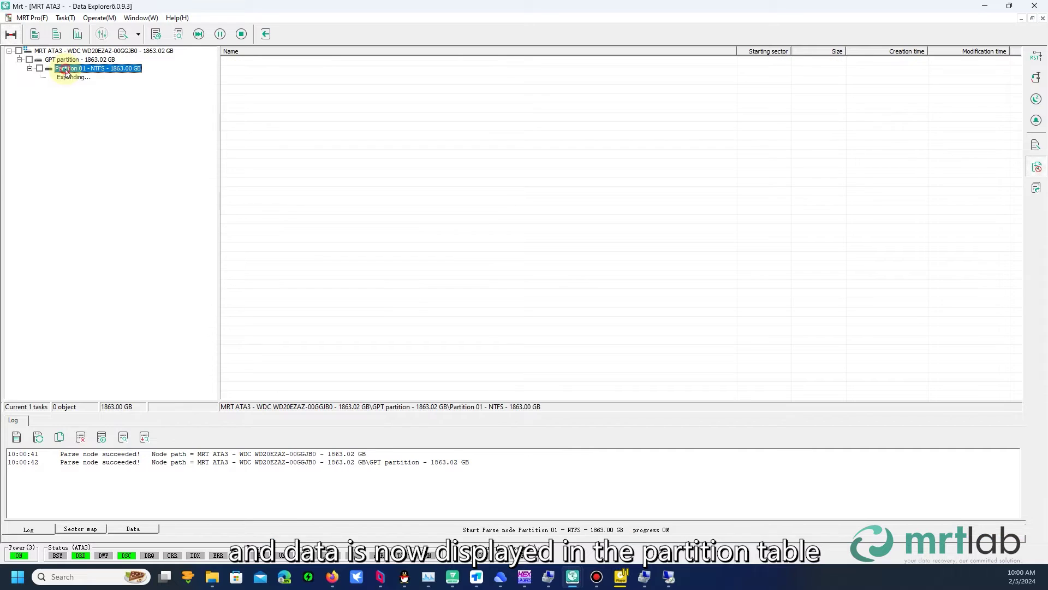
double_click(109, 103)
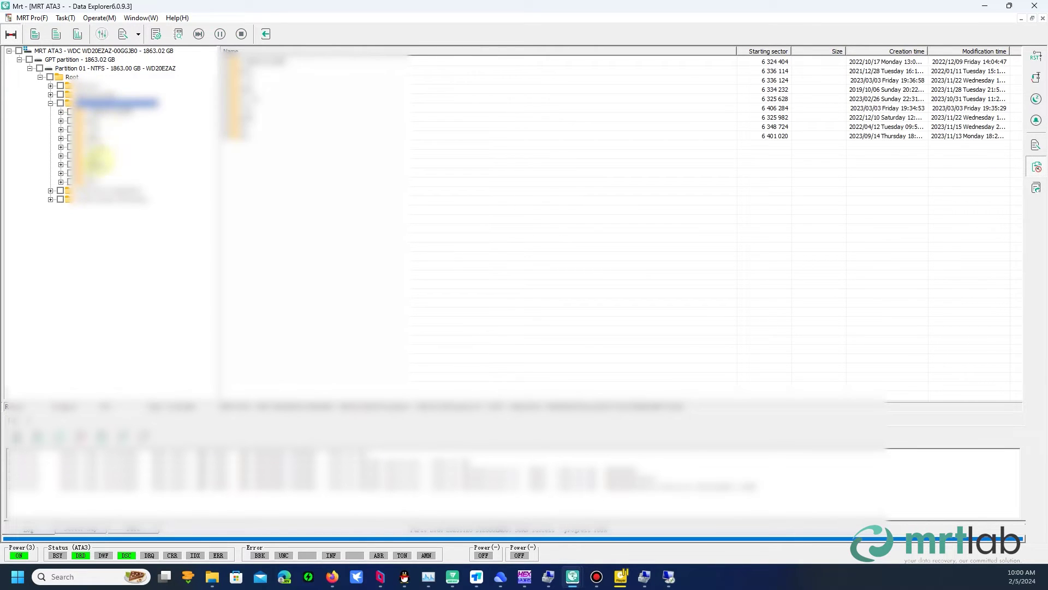
double_click(95, 147)
click(125, 173)
- Open several photos, including the one at sector 6 325 688, to confirm they display intact
click(326, 182)
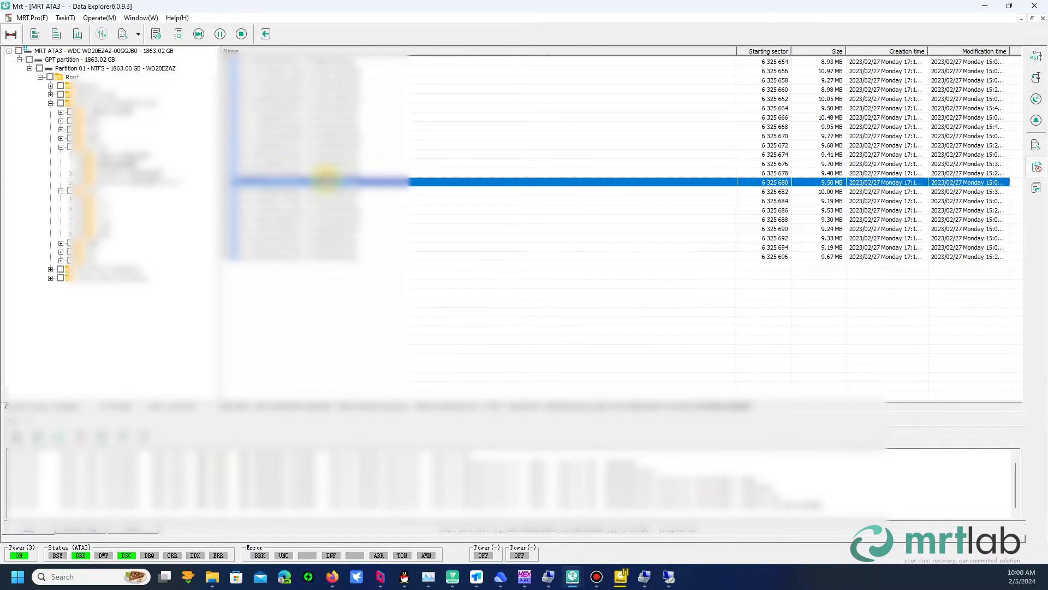
double_click(327, 182)
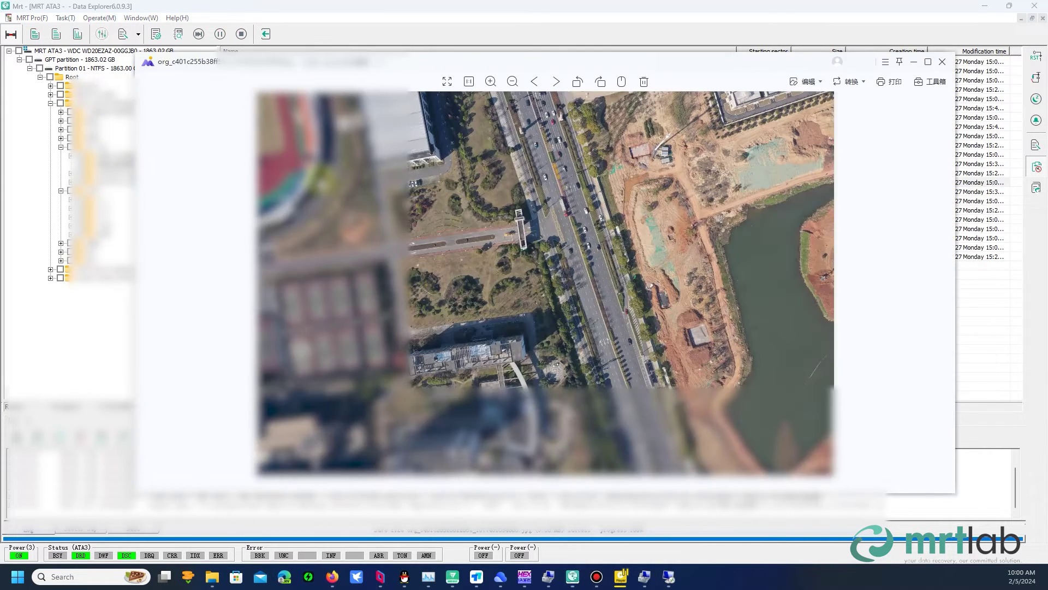
click(943, 62)
double_click(321, 192)
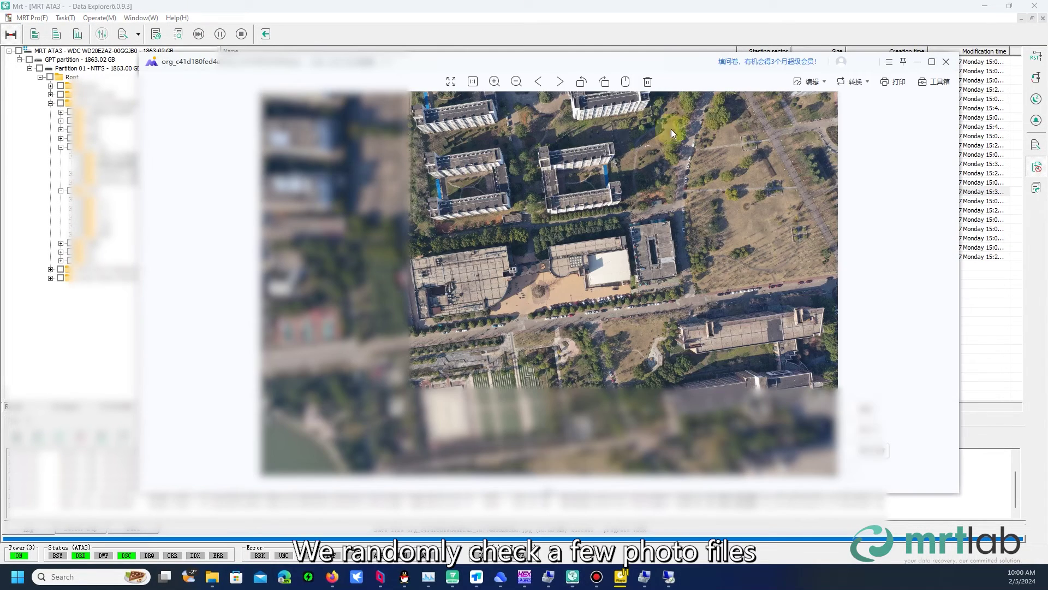
click(946, 61)
click(391, 201)
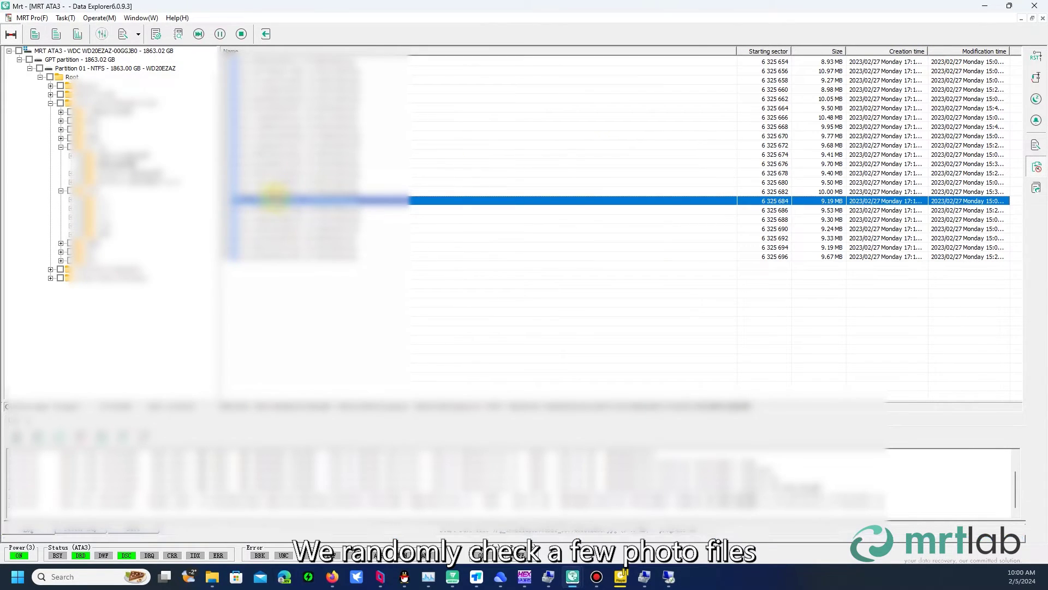
double_click(390, 201)
click(943, 63)
click(276, 218)
double_click(275, 218)
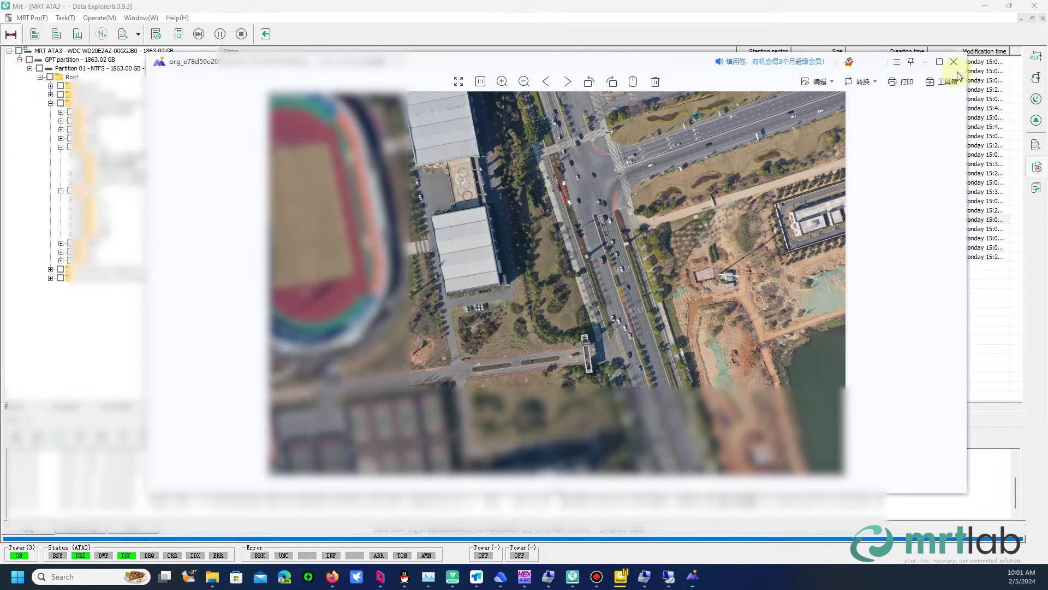
click(954, 62)
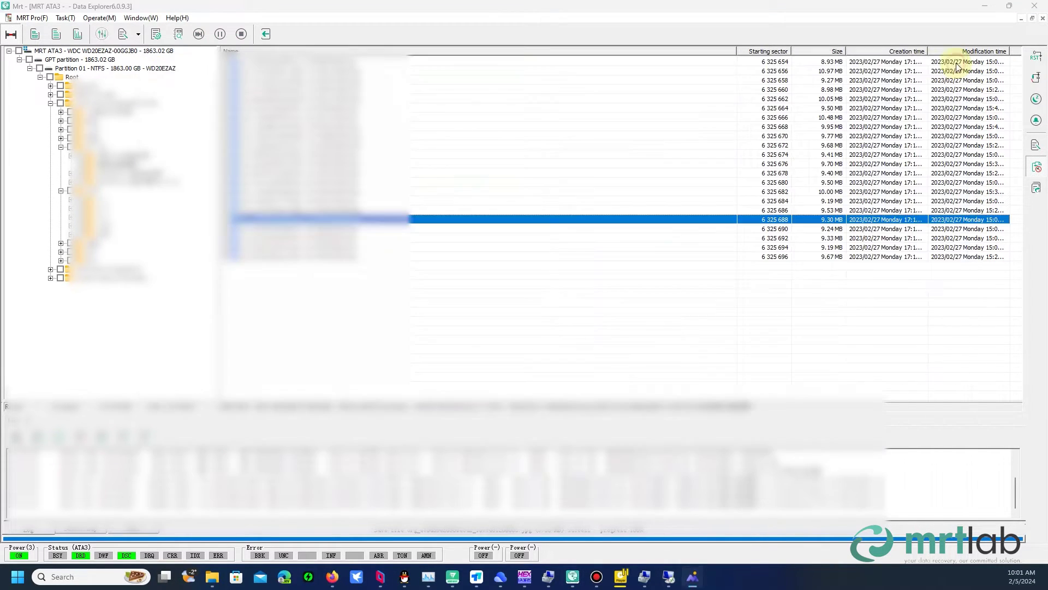
- Mount the WD20EZAZ drive to Windows
click(99, 17)
click(131, 109)
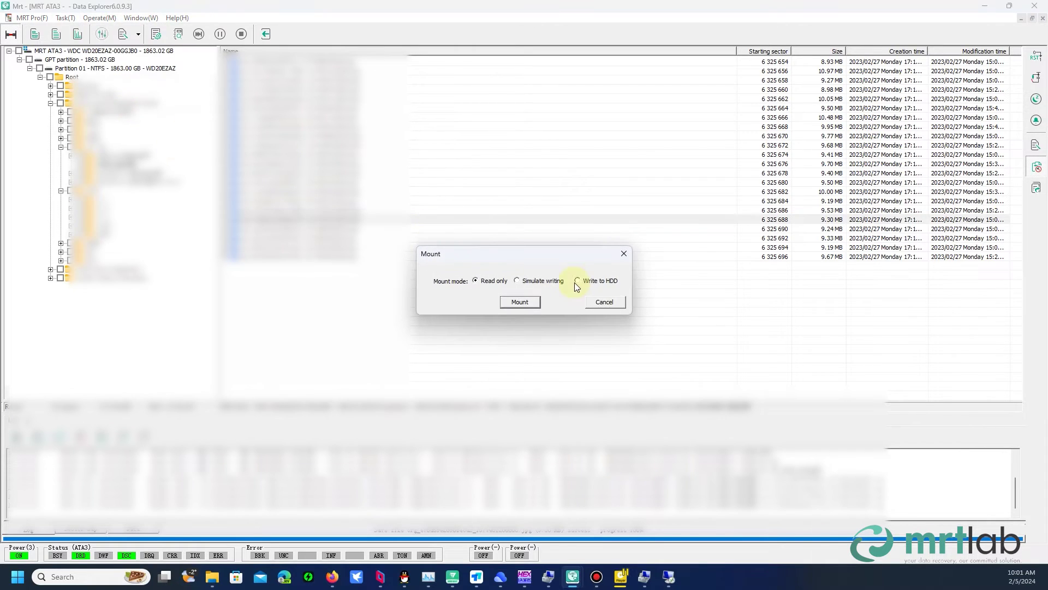
click(515, 300)
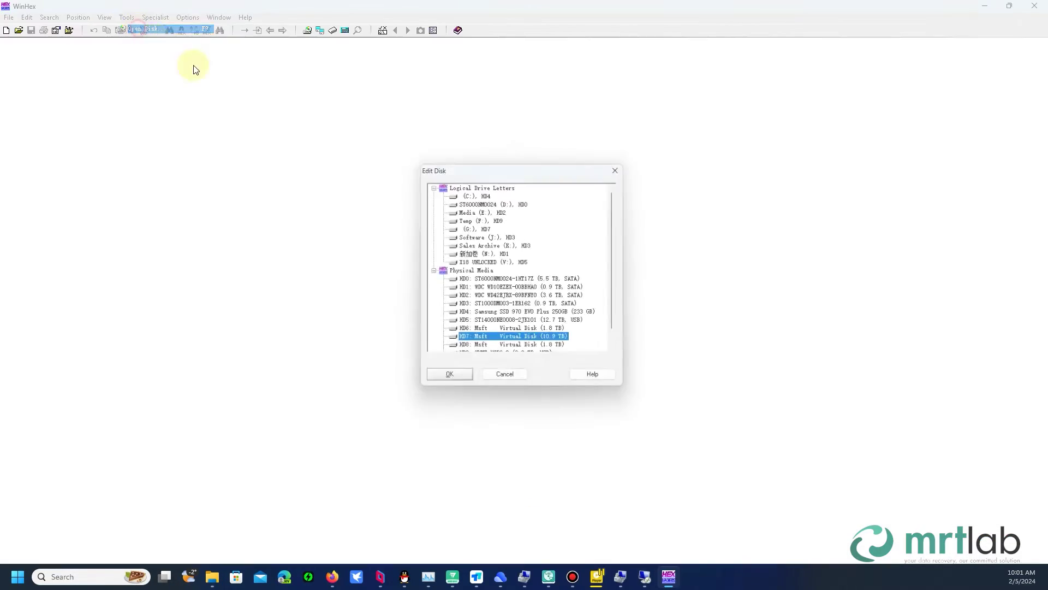
- Open the 1.8 TB HD10 MRT Ultra IDE Disk ATA3 in WinHex and scroll through its sectors
scroll(558, 316, down, 1)
click(513, 349)
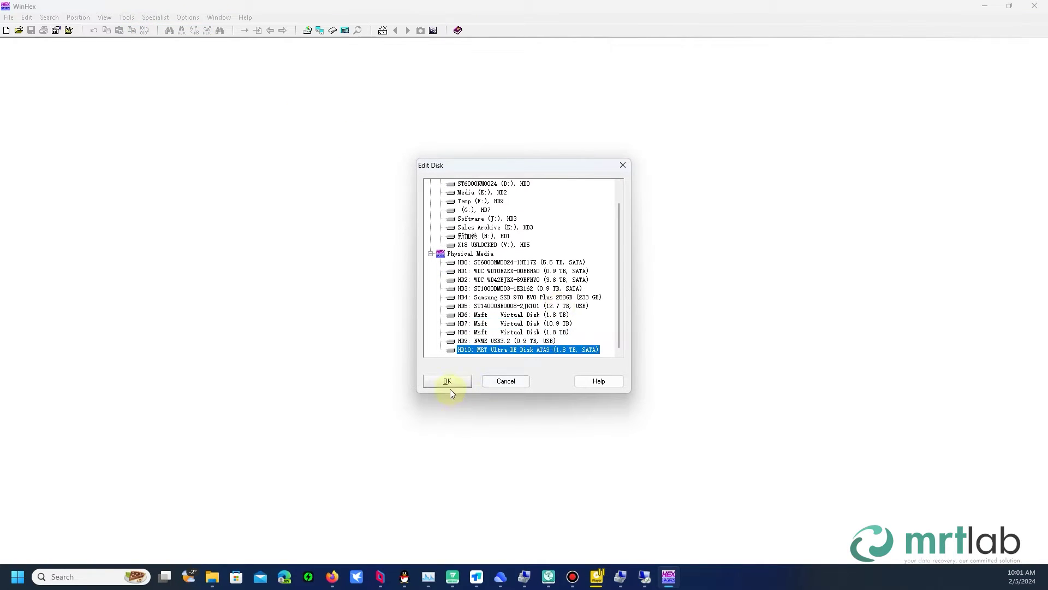
click(448, 382)
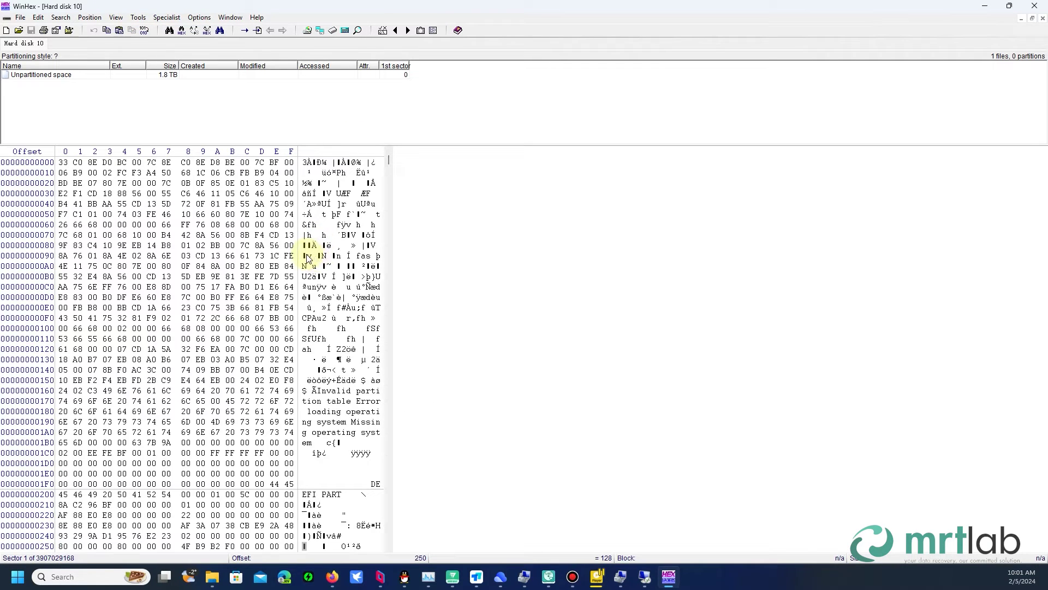
scroll(307, 258, down, 20)
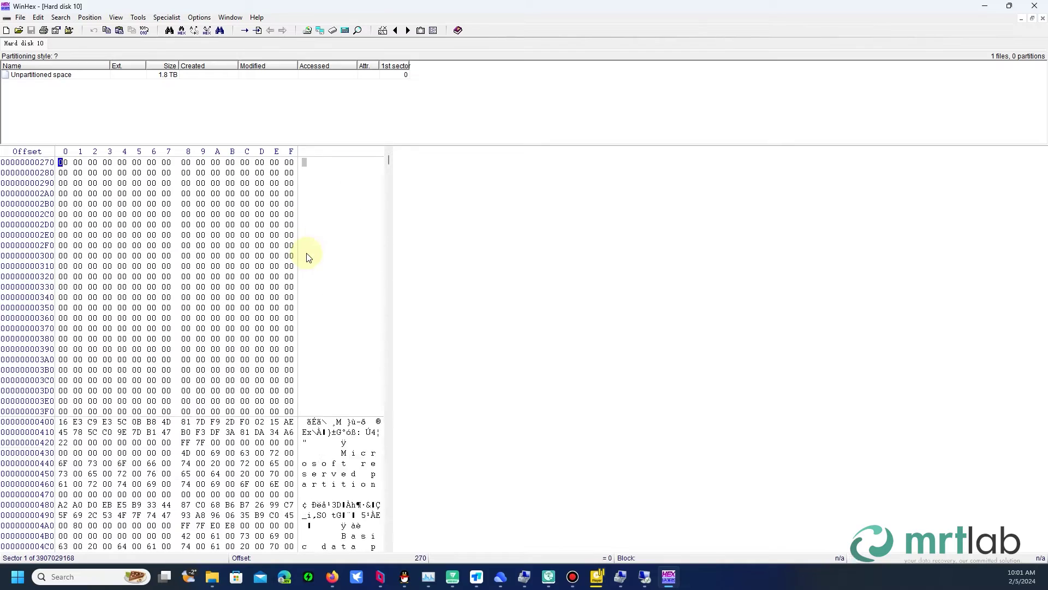
scroll(306, 257, down, 10)
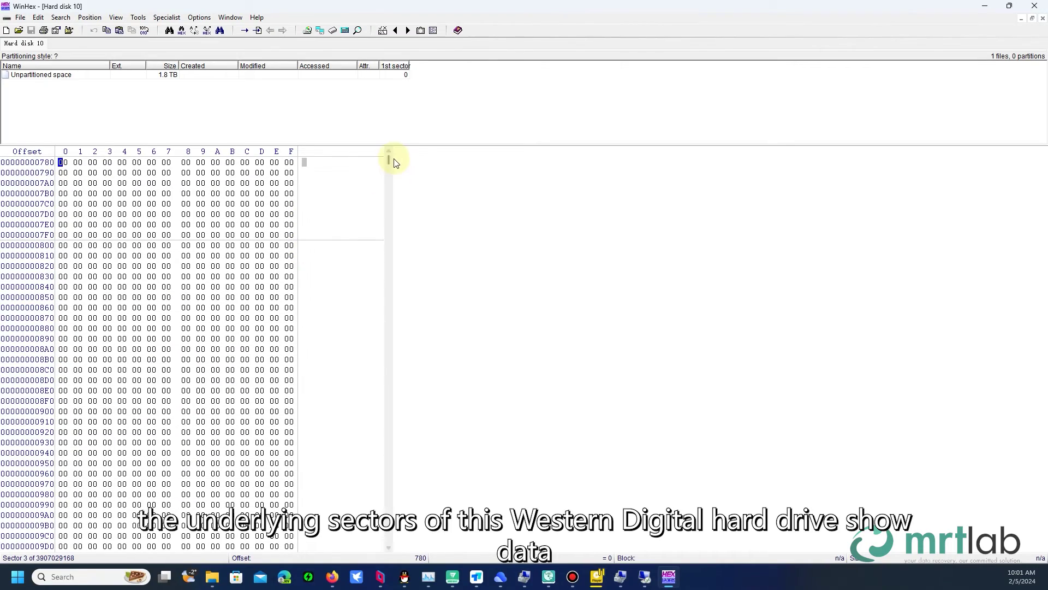
drag(392, 159, 386, 223)
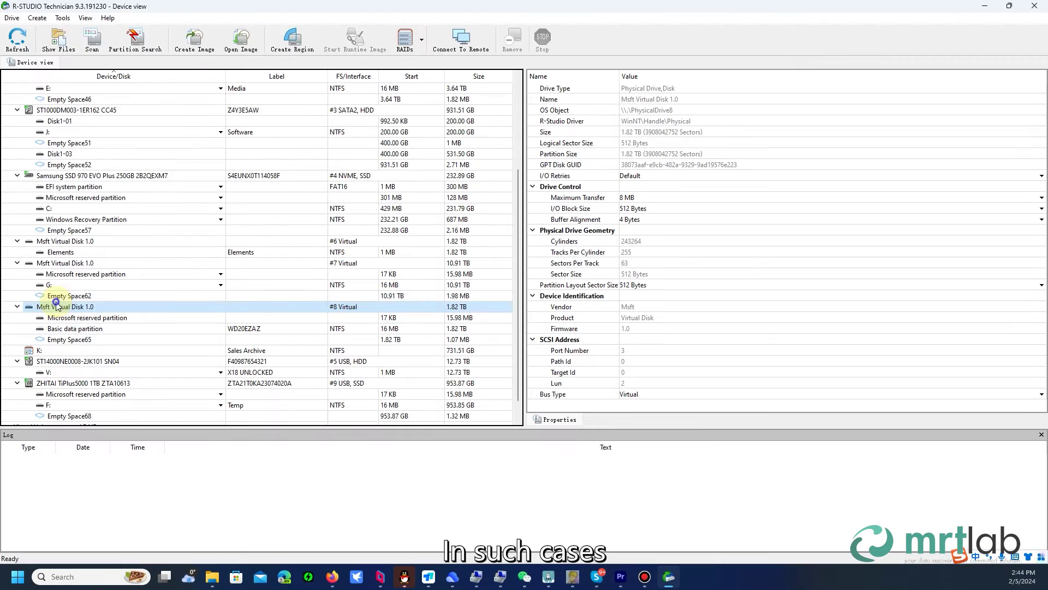
- Scan the entire 1.82 TB #8 Msft Virtual Disk 1.0
right_click(49, 306)
click(85, 48)
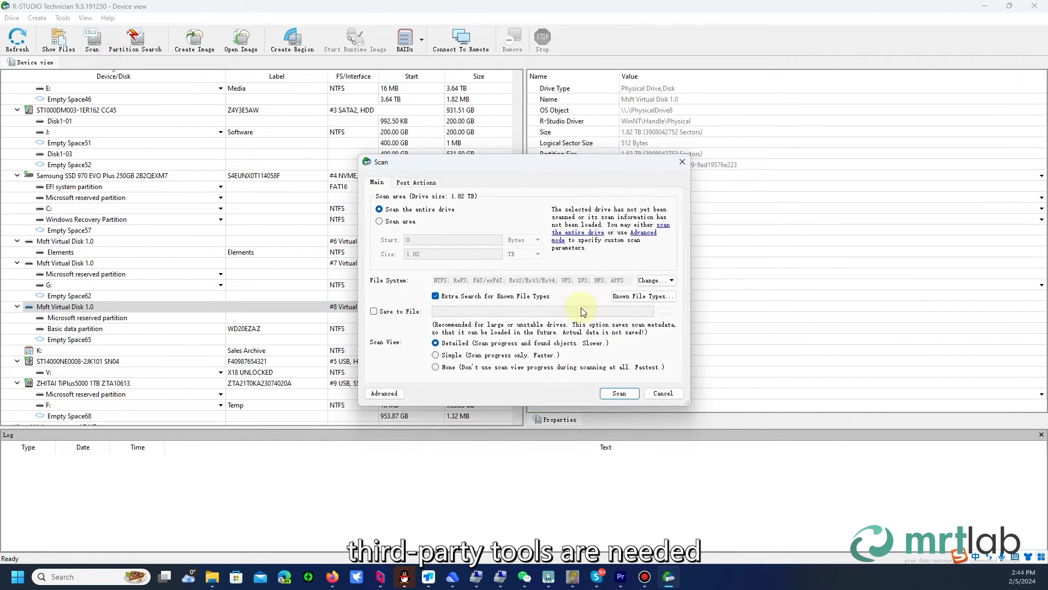
click(614, 396)
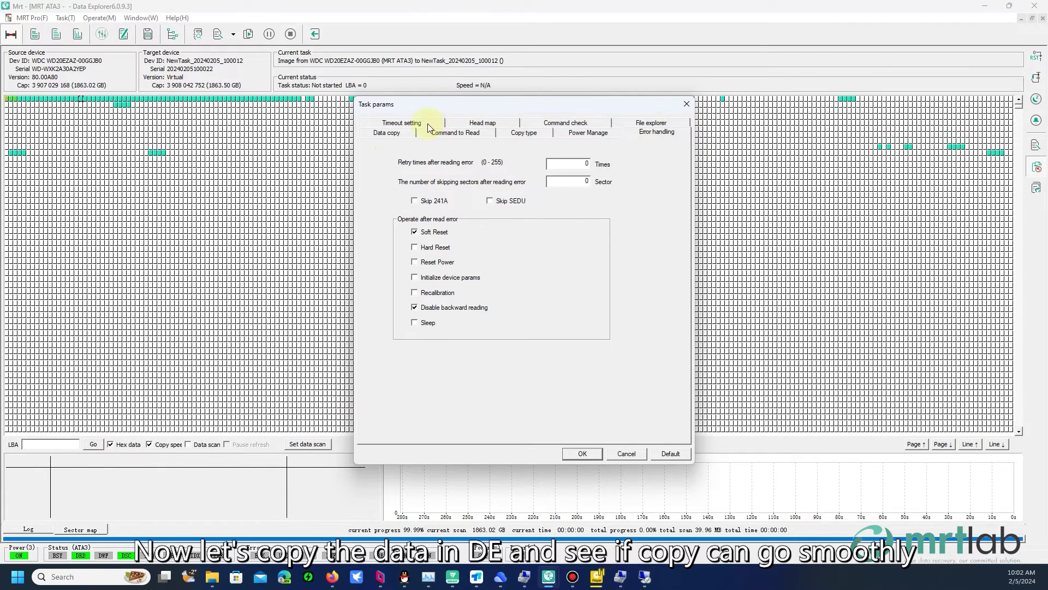
- Set the second Waiting time timeout to 500 ms and start the imaging task
click(429, 127)
drag(538, 192, 599, 193)
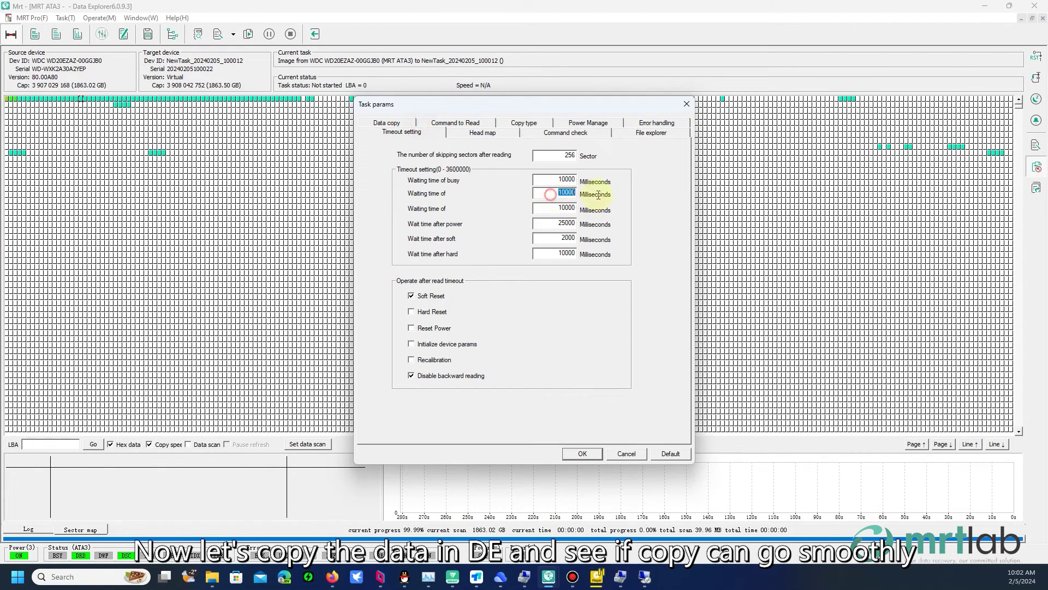
text(500)
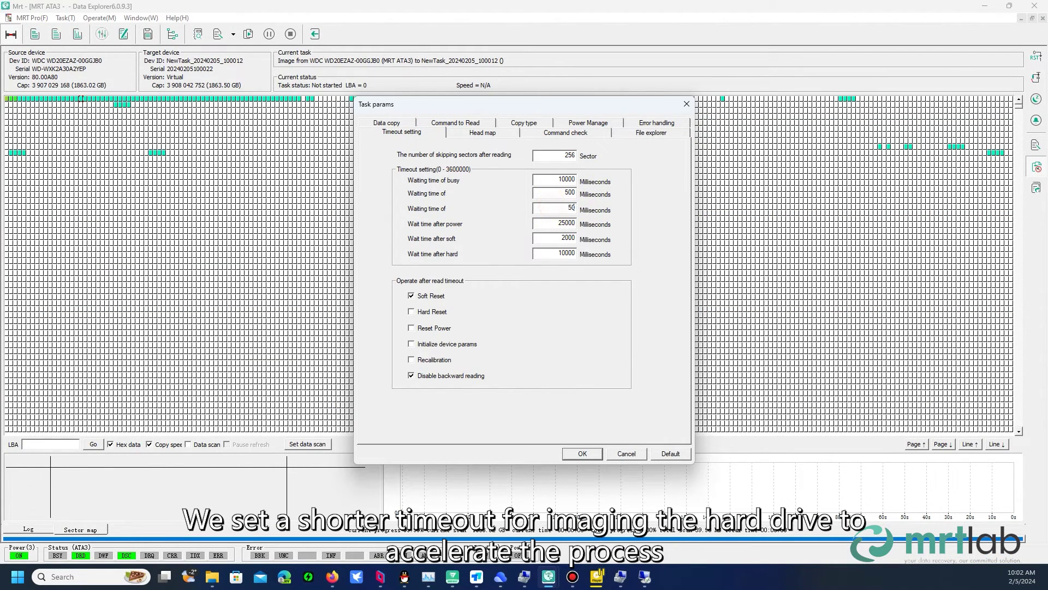
click(588, 448)
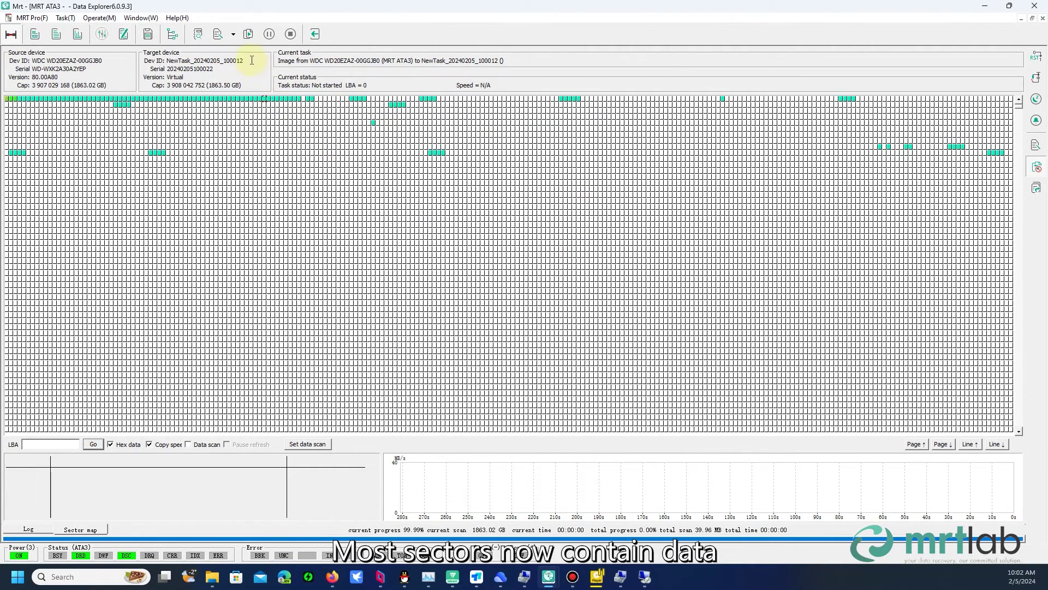
click(249, 35)
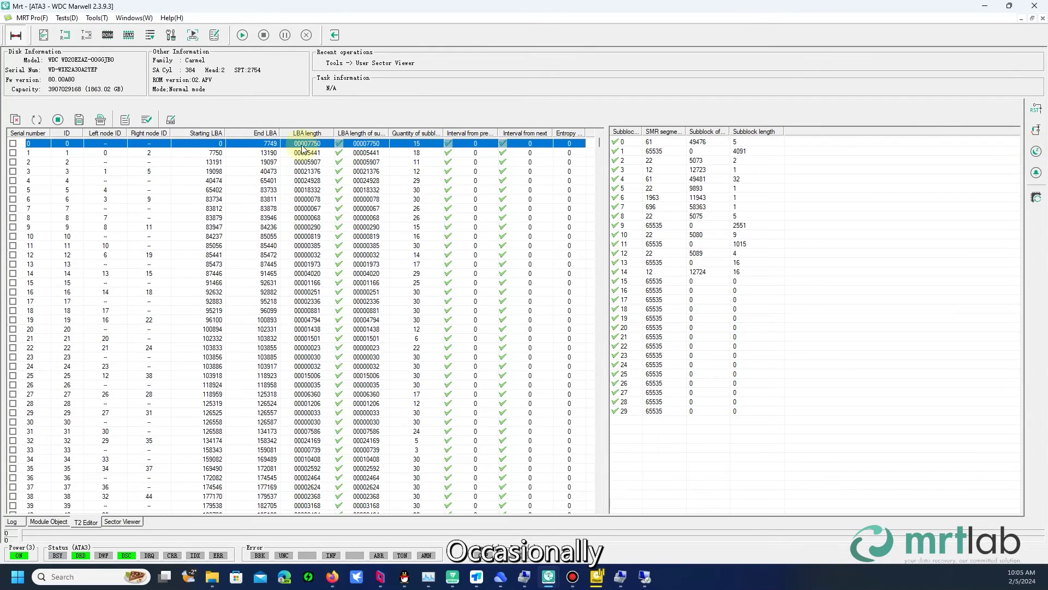
- Power-cycle the drive and reread the current sector in the Sector Viewer
click(13, 37)
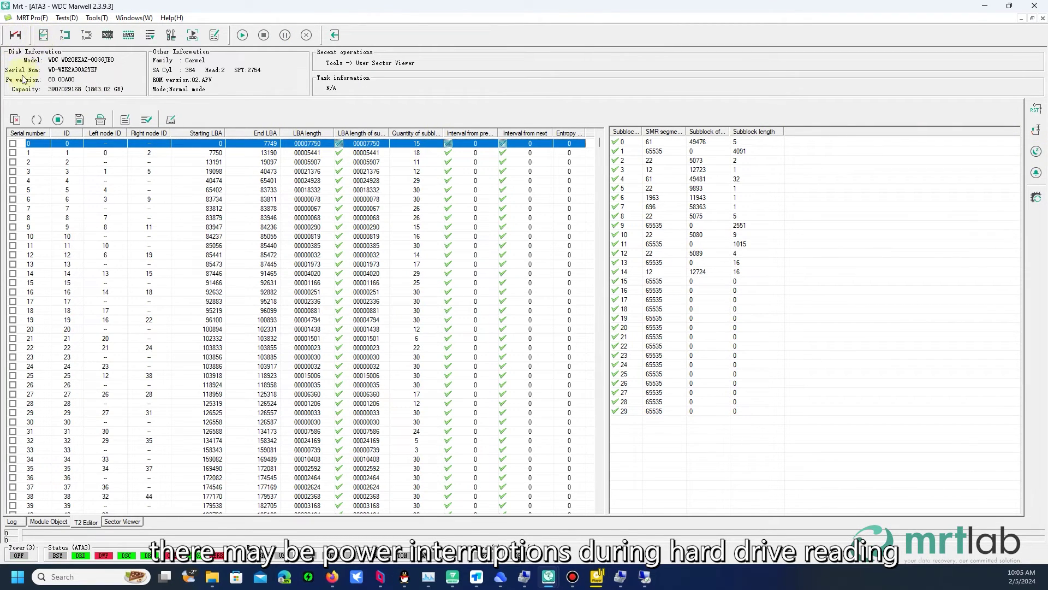
click(22, 39)
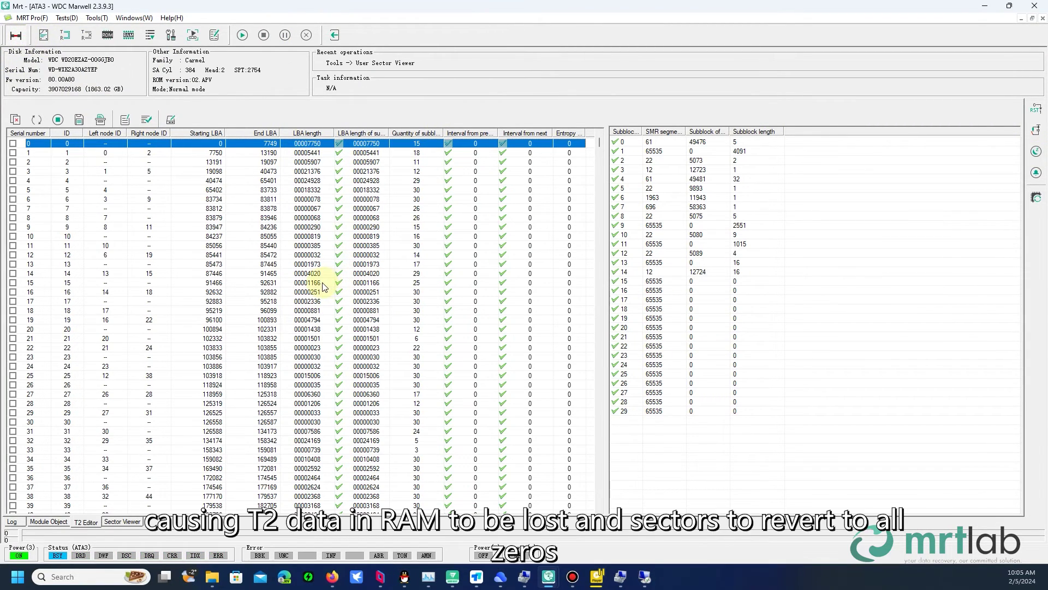
click(121, 521)
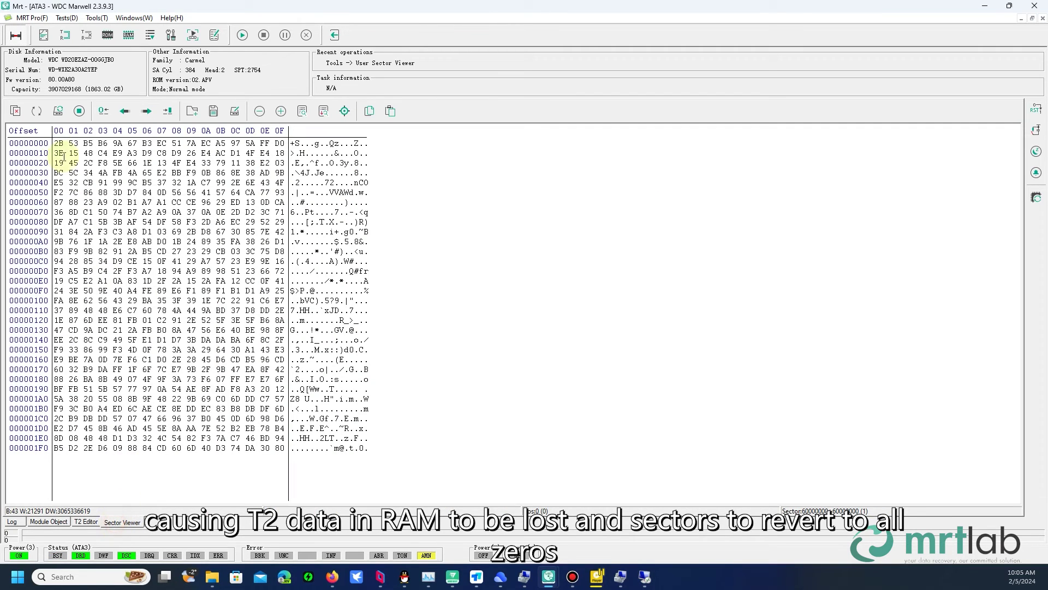
click(37, 114)
click(266, 310)
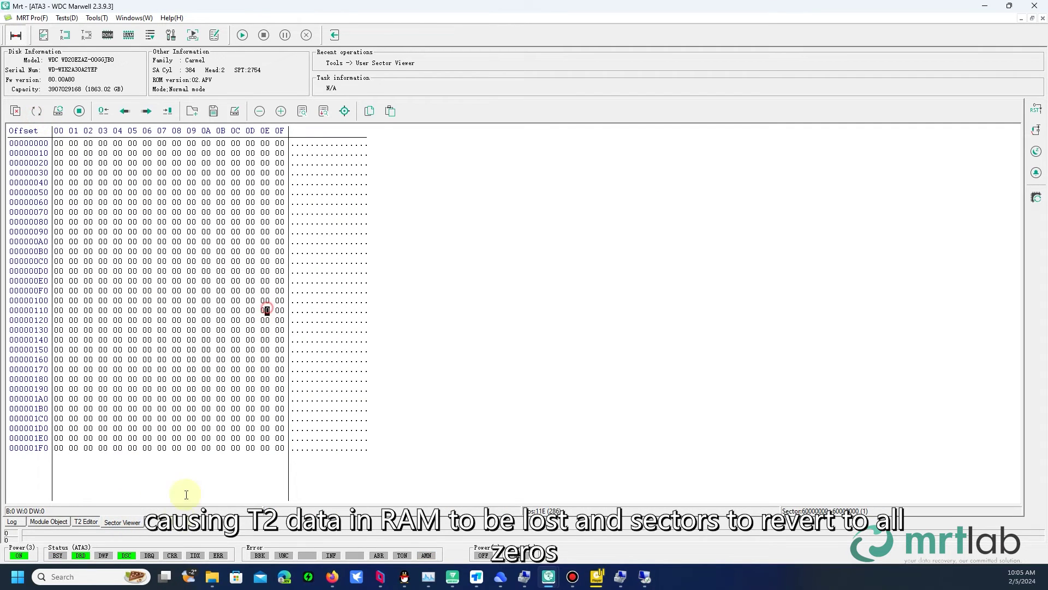
- Reload the rebuilt T2 raw data file and write it back to the drive
click(87, 522)
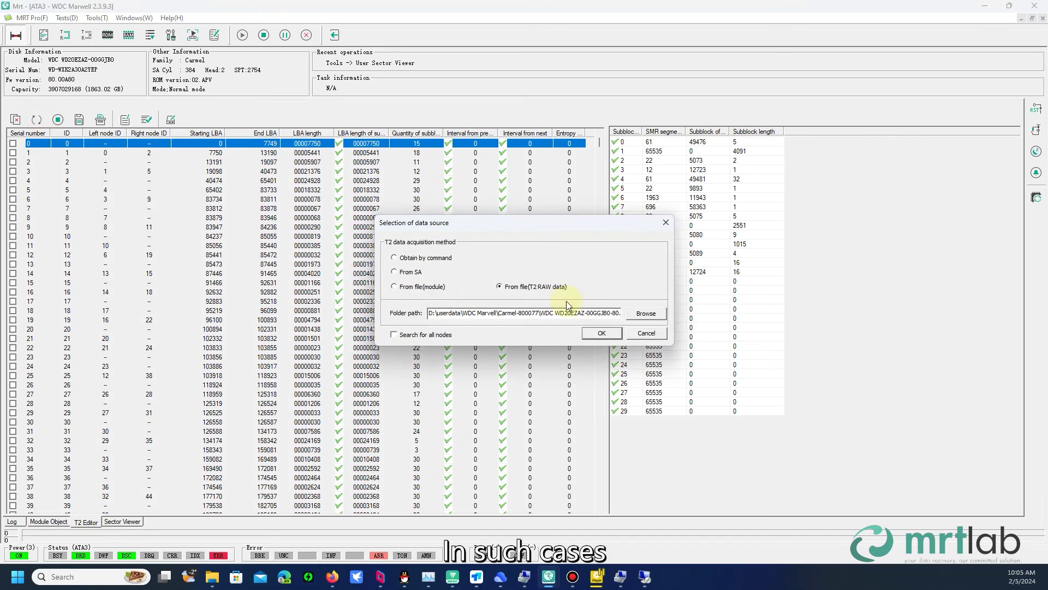
click(645, 315)
double_click(562, 263)
click(611, 334)
click(170, 120)
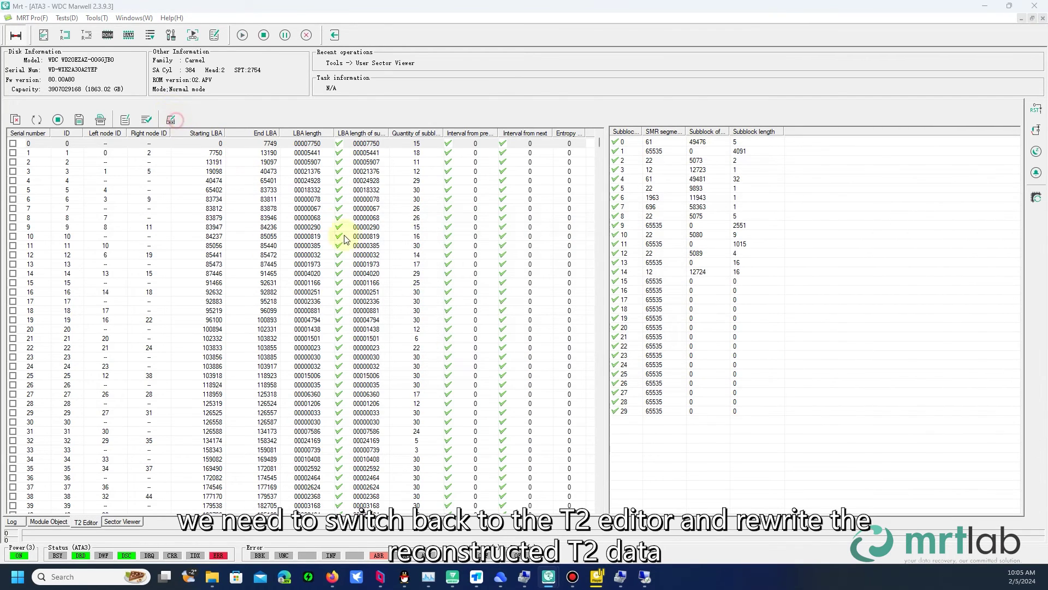
click(507, 310)
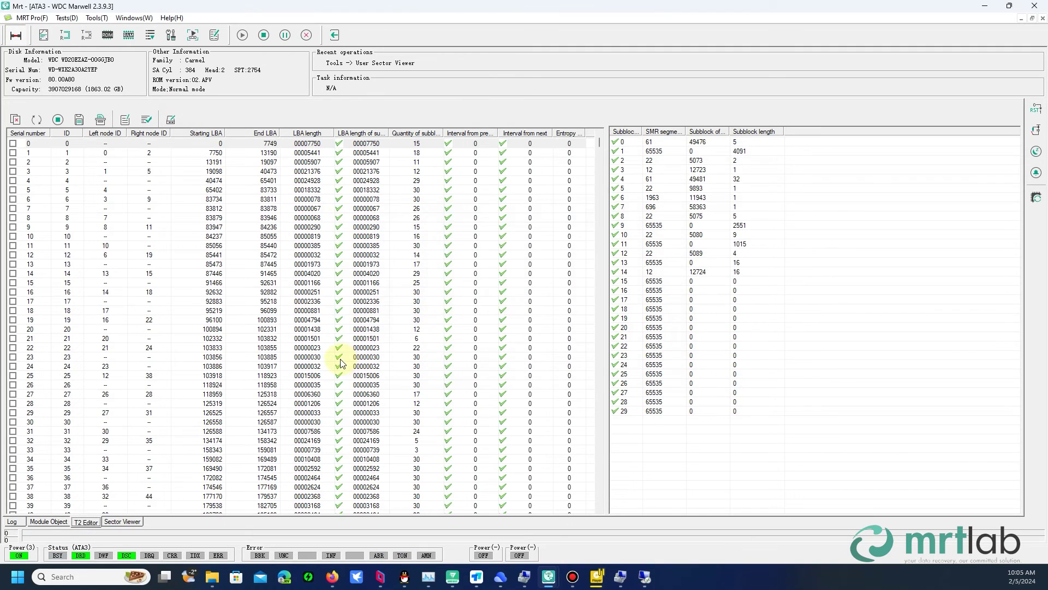
click(555, 313)
- Confirm the sector shows data again, then continue the Data Explorer imaging copy from its last position
click(131, 523)
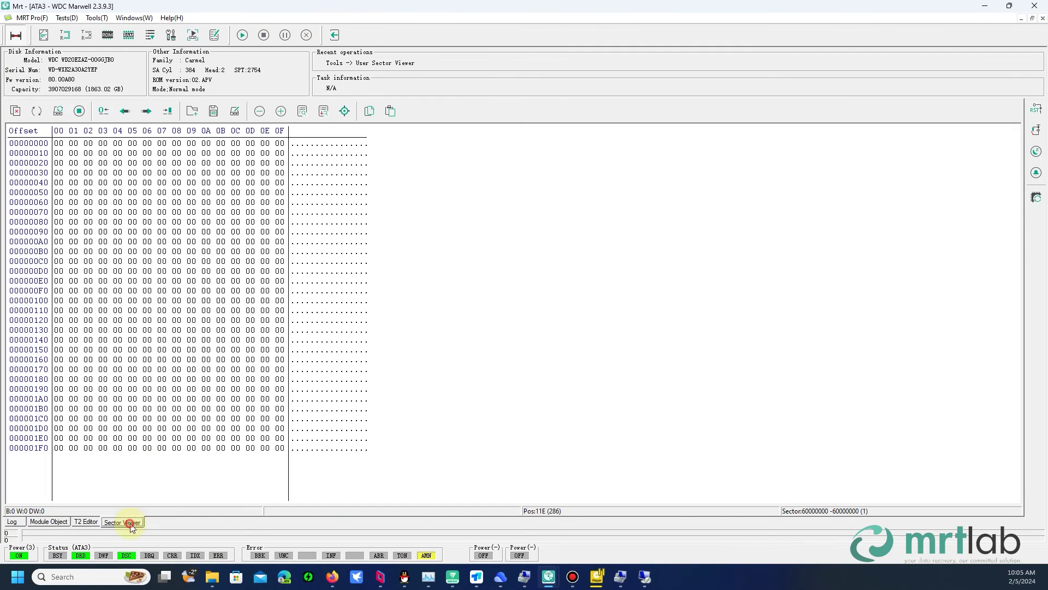
click(37, 112)
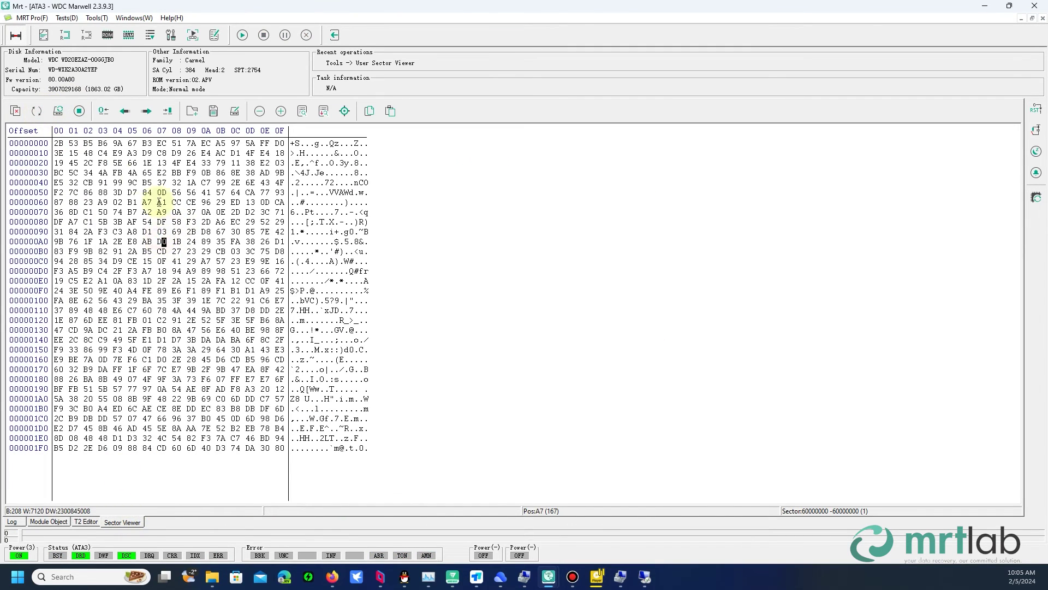
drag(132, 172, 279, 310)
click(134, 18)
click(177, 96)
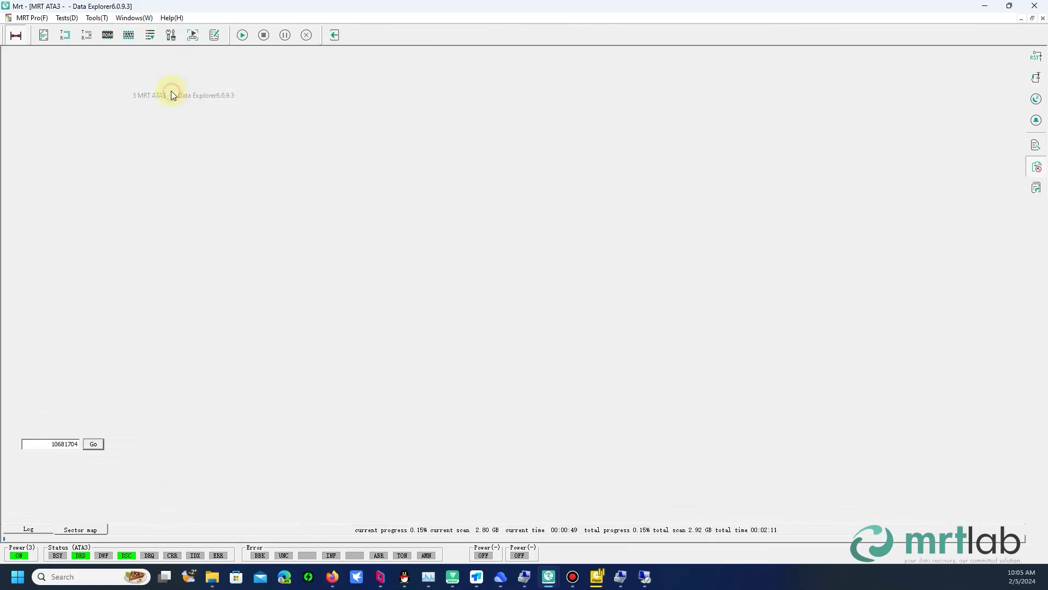
click(248, 34)
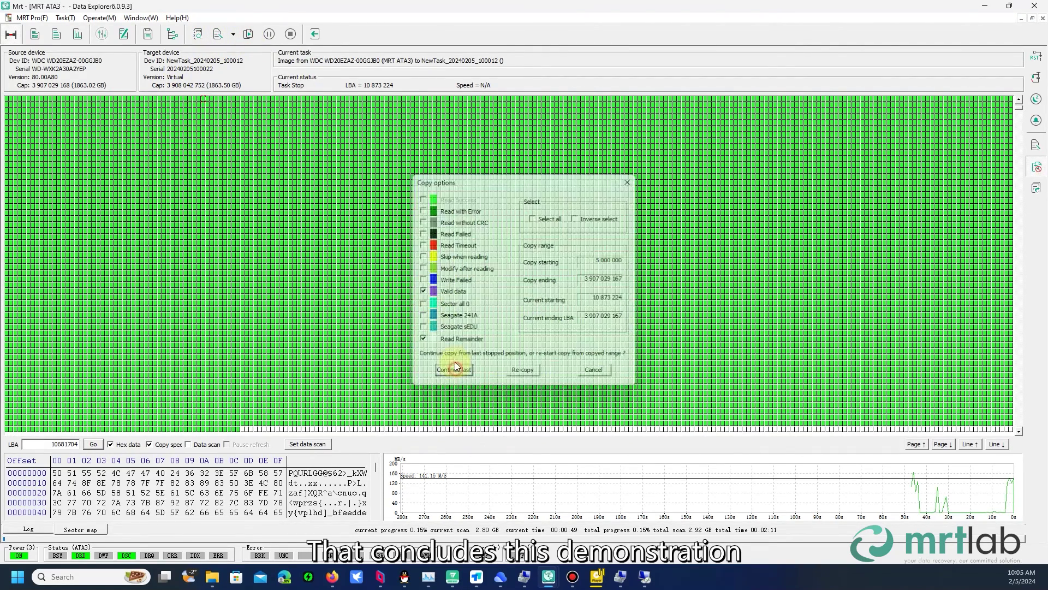
click(452, 371)
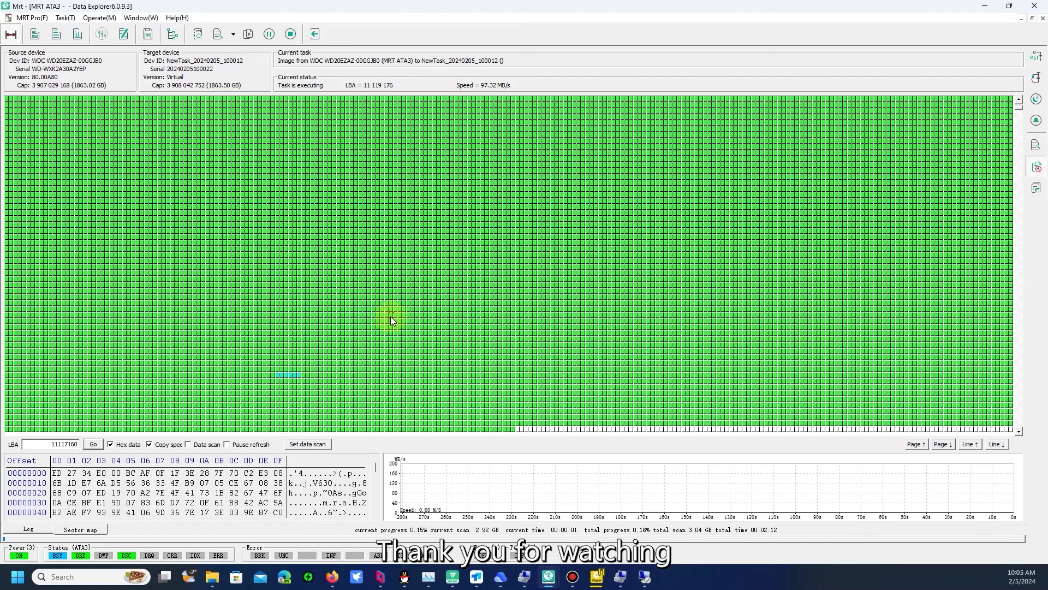